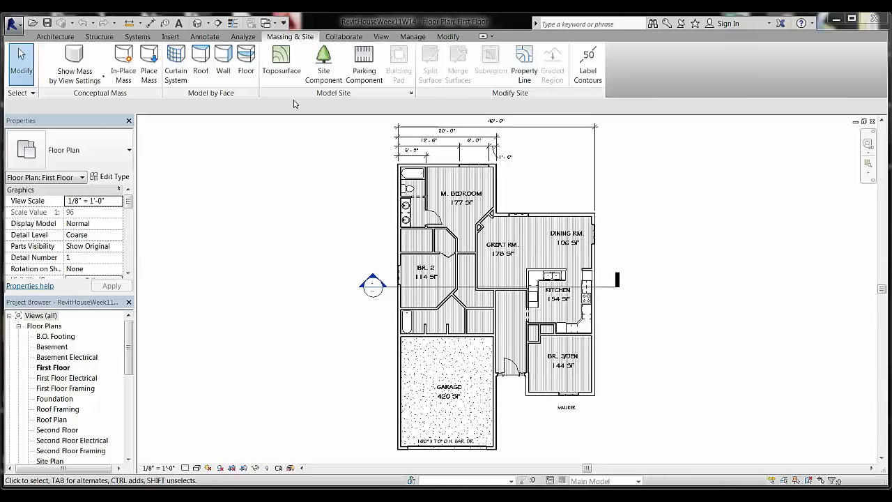
pyautogui.click(207, 38)
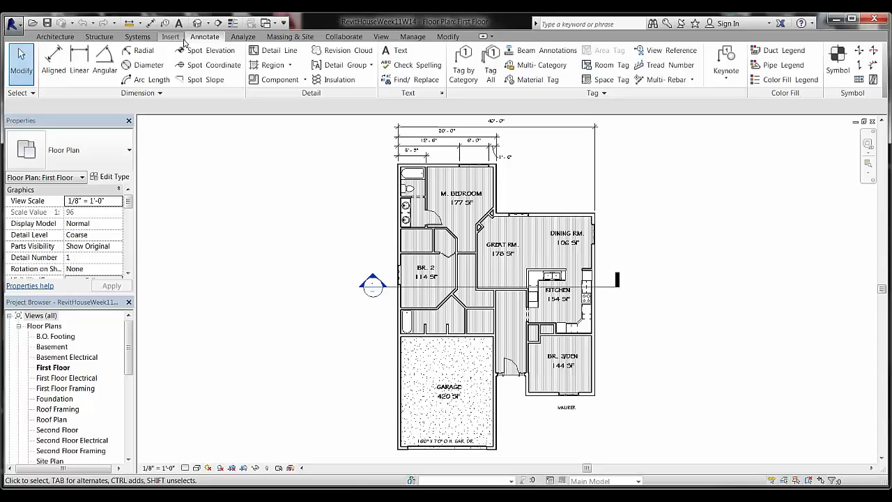
pyautogui.click(170, 38)
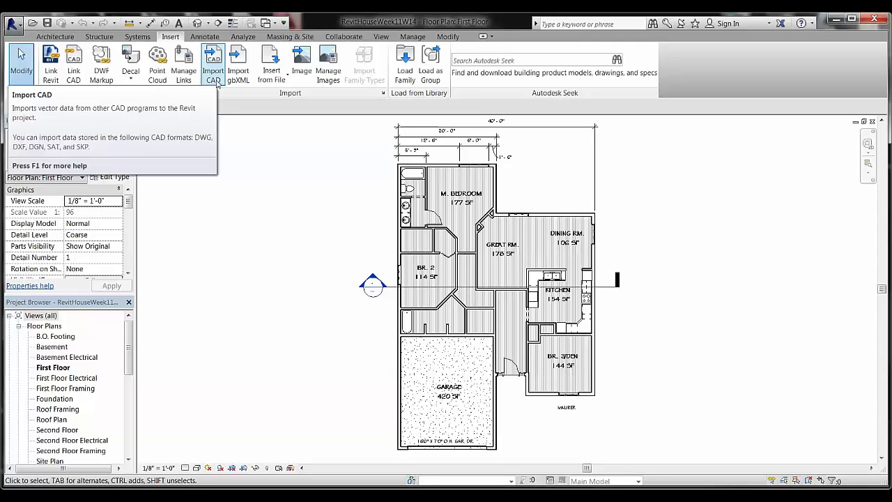
pyautogui.click(217, 84)
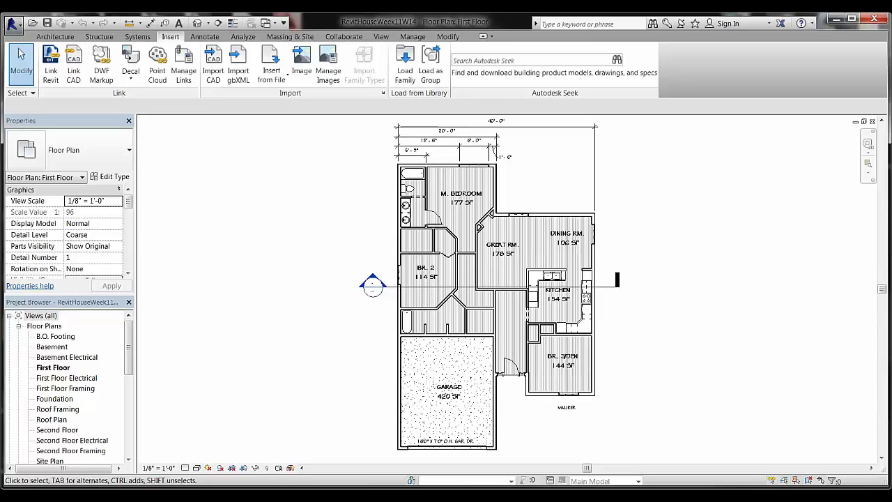
# Step: Switch to the web browser and download the Revit_Site DWG file from the Week 13 course module
pyautogui.moveTo(144, 498)
pyautogui.click(198, 460)
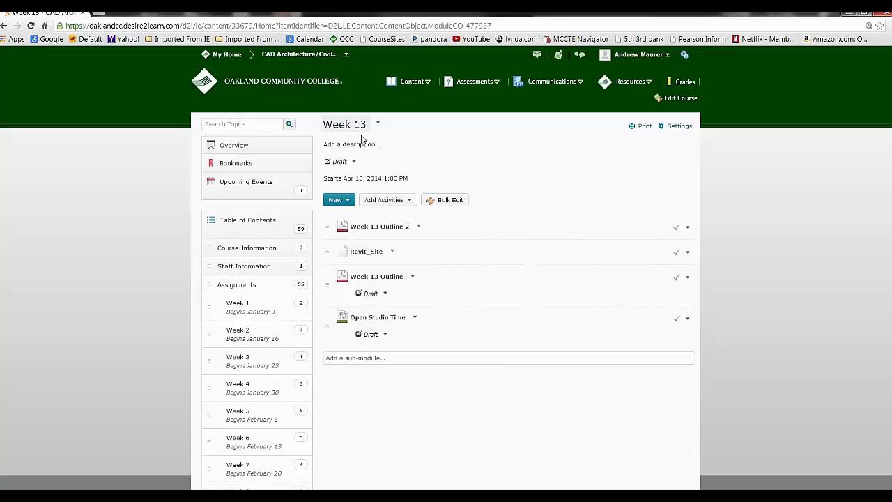
pyautogui.click(374, 256)
pyautogui.click(373, 257)
pyautogui.click(373, 257)
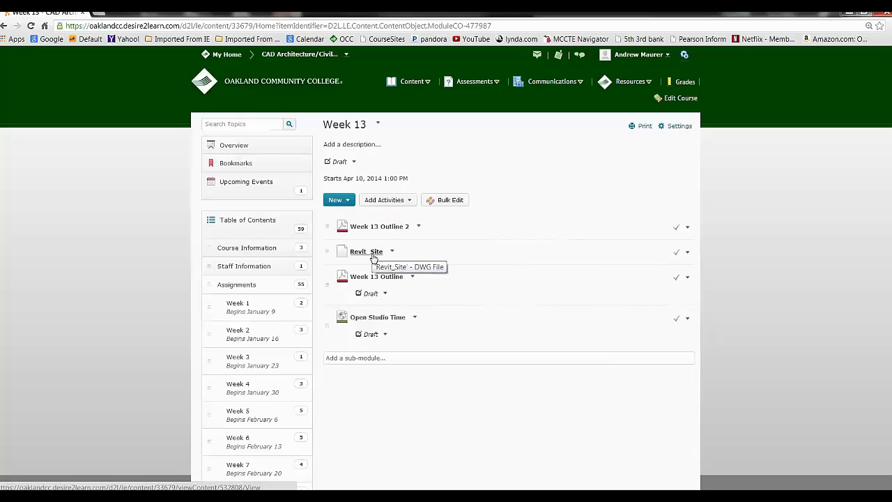
pyautogui.click(341, 252)
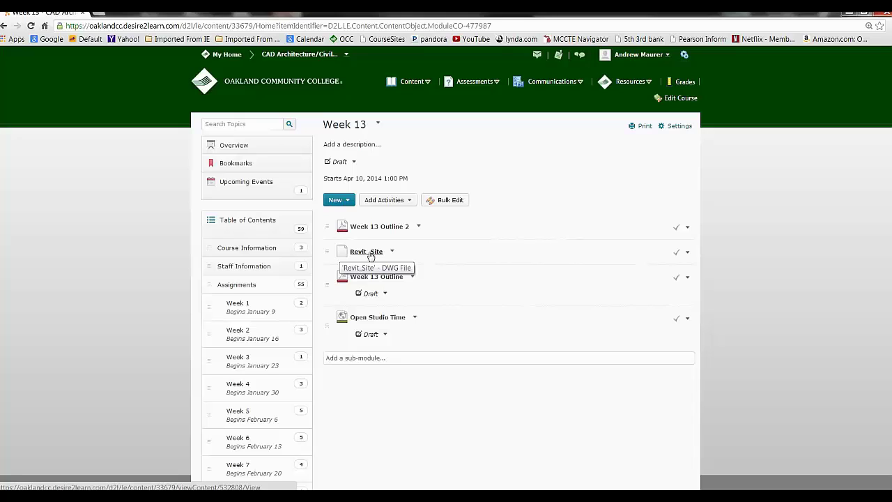
pyautogui.click(370, 254)
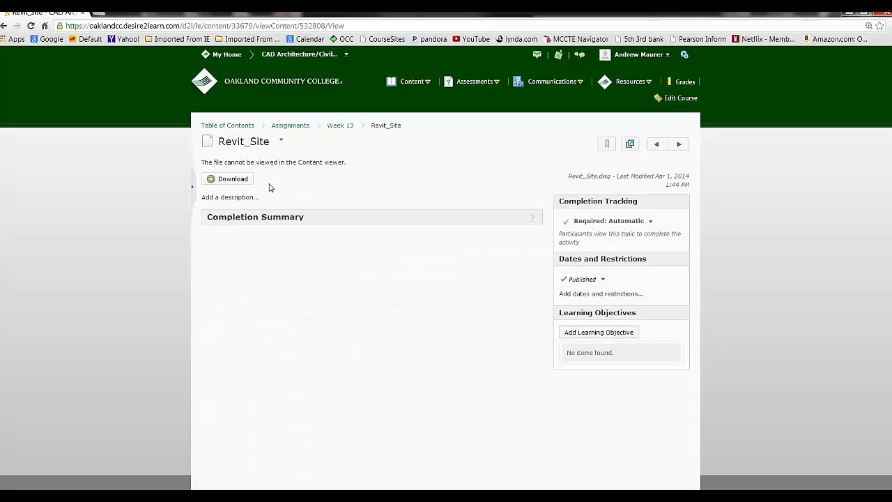
pyautogui.click(225, 179)
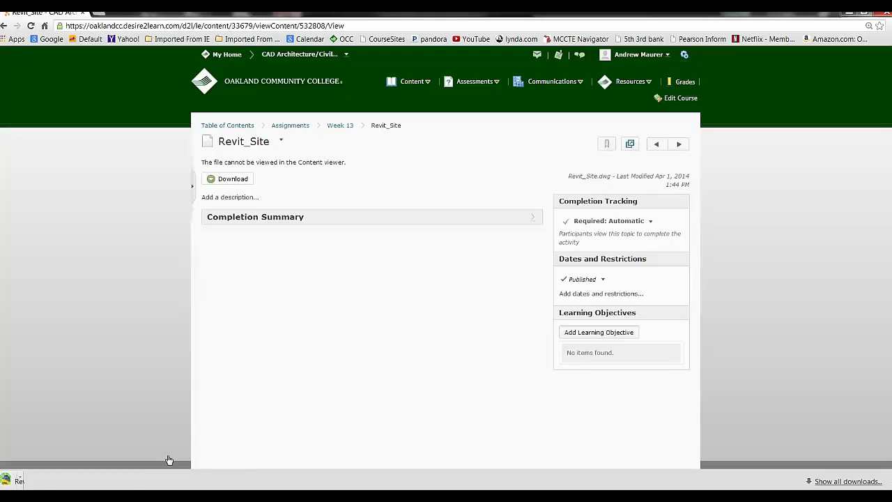
pyautogui.click(19, 481)
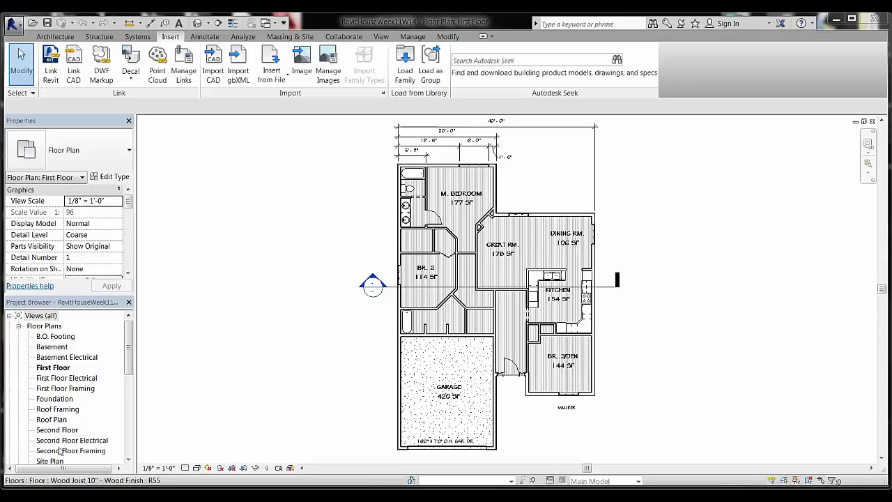
# Step: Switch back to Revit and open the Site Plan floor plan view
pyautogui.scroll(-1, 129, 374)
pyautogui.moveTo(130, 374); pyautogui.dragTo(130, 387)
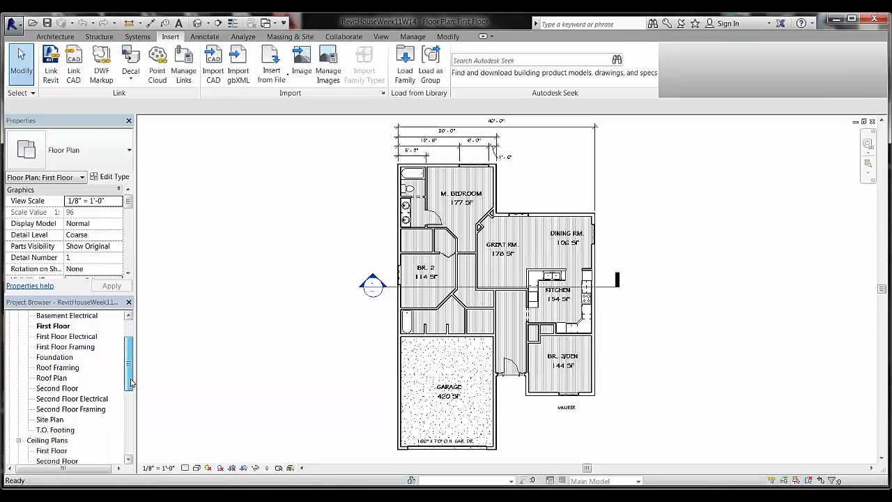
pyautogui.click(54, 421)
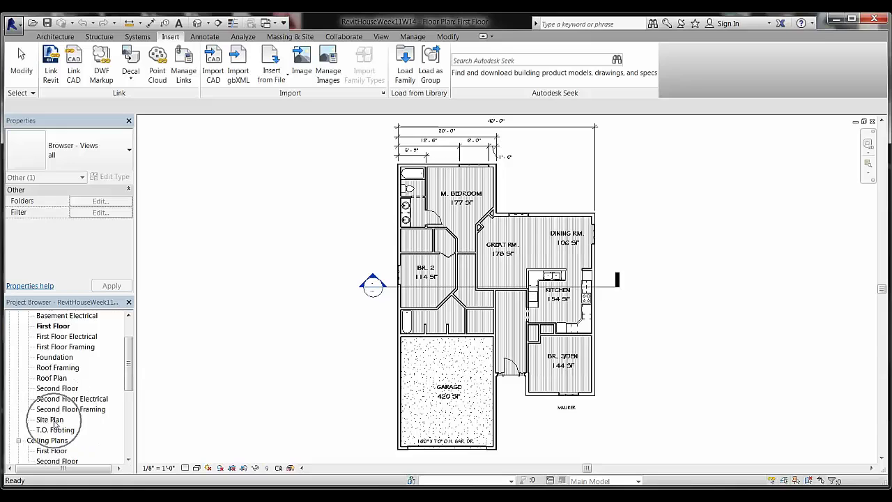
pyautogui.doubleClick(54, 420)
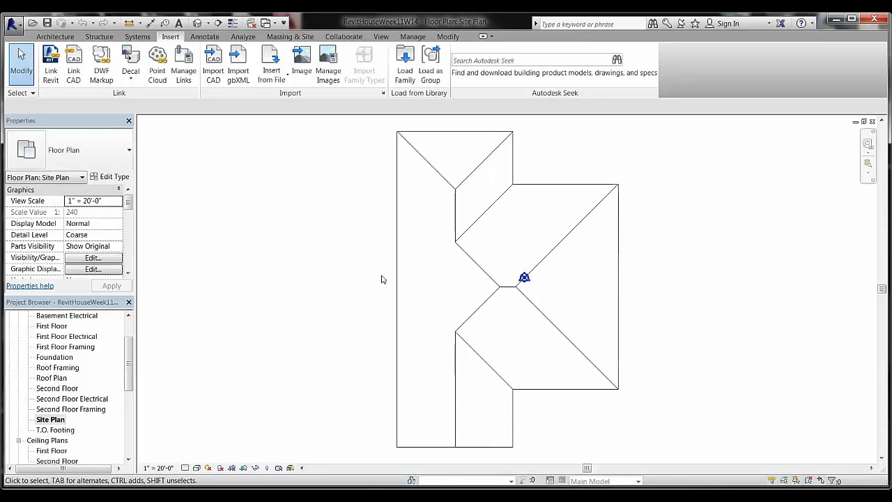
# Step: Set the Site Plan view scale to 1" = 30'-0"
pyautogui.scroll(-2, 365, 276)
pyautogui.moveTo(299, 306); pyautogui.dragTo(433, 299, button='middle')
pyautogui.scroll(-1, 360, 309)
pyautogui.scroll(-1, 360, 309)
pyautogui.scroll(-1, 410, 287)
pyautogui.scroll(-2, 408, 293)
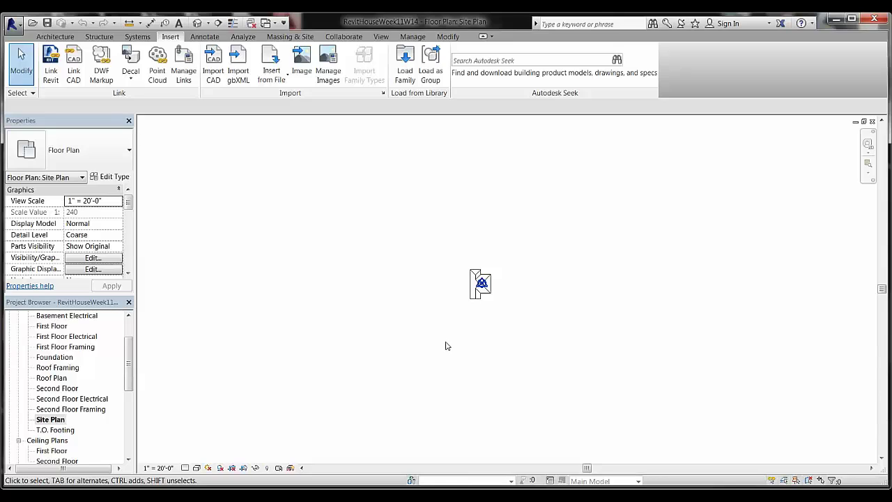
pyautogui.click(160, 468)
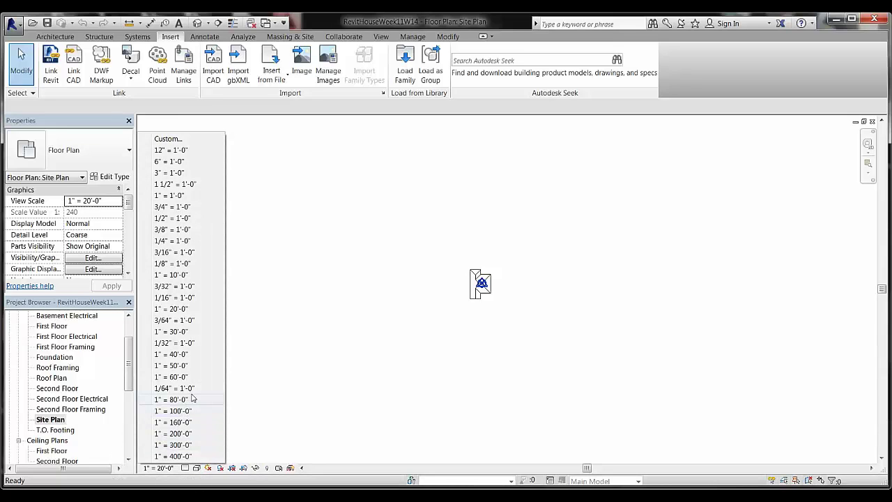
pyautogui.click(183, 333)
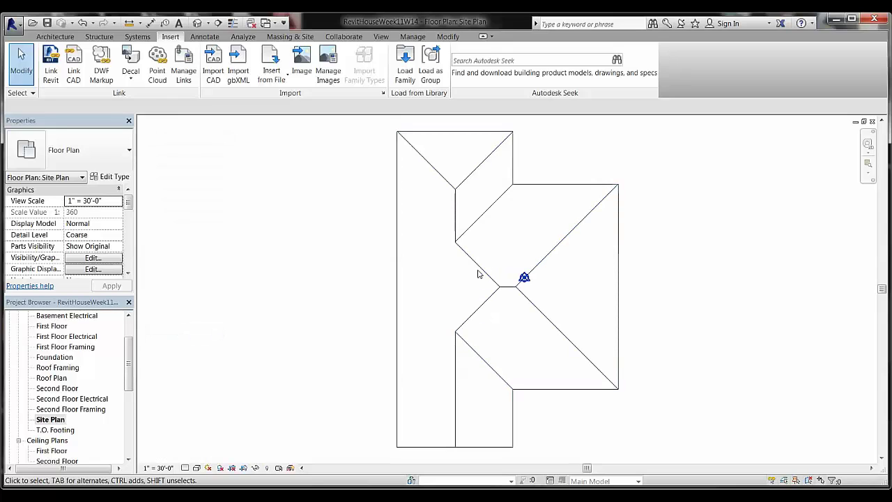
# Step: Start a CAD import into the Site Plan and choose the Revit_Site DWG file from the 1151 folder
pyautogui.scroll(-3, 356, 285)
pyautogui.moveTo(424, 279); pyautogui.dragTo(499, 280, button='middle')
pyautogui.scroll(-3, 458, 275)
pyautogui.scroll(-3, 458, 274)
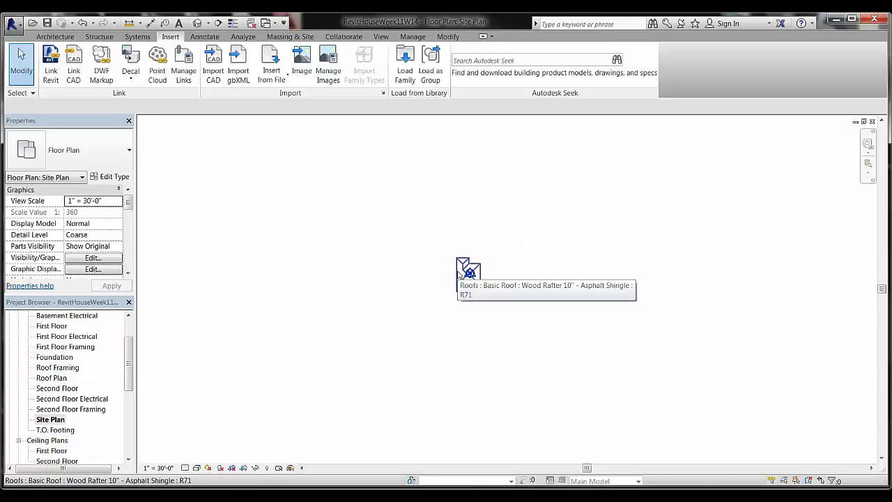
pyautogui.scroll(-3, 434, 284)
pyautogui.moveTo(436, 286); pyautogui.dragTo(499, 295, button='middle')
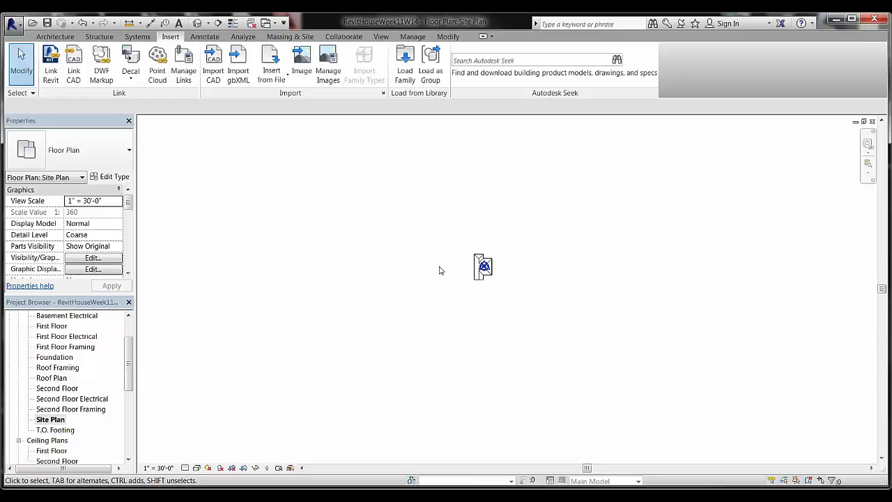
pyautogui.click(169, 40)
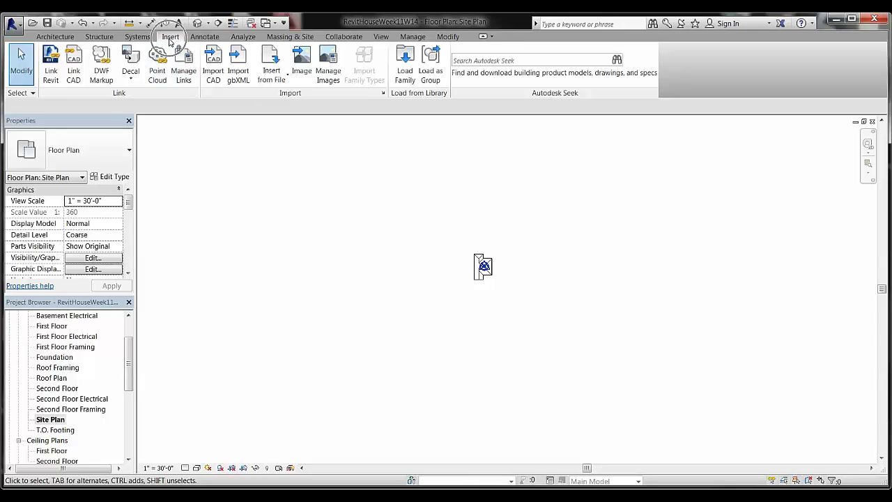
pyautogui.click(213, 69)
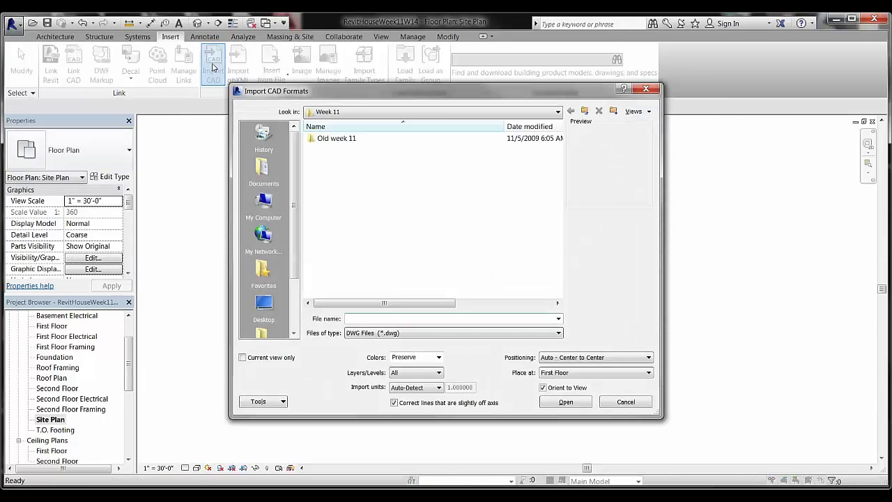
pyautogui.click(355, 112)
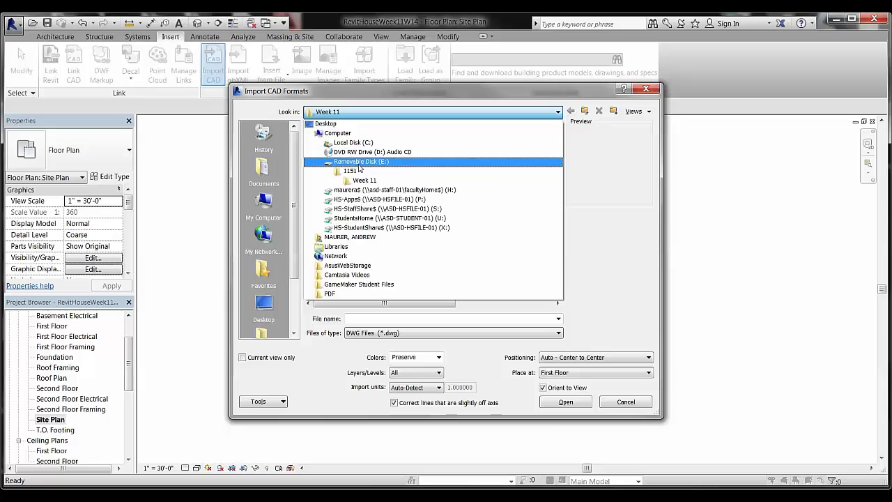
pyautogui.click(357, 174)
pyautogui.moveTo(559, 157); pyautogui.dragTo(565, 273)
pyautogui.click(329, 287)
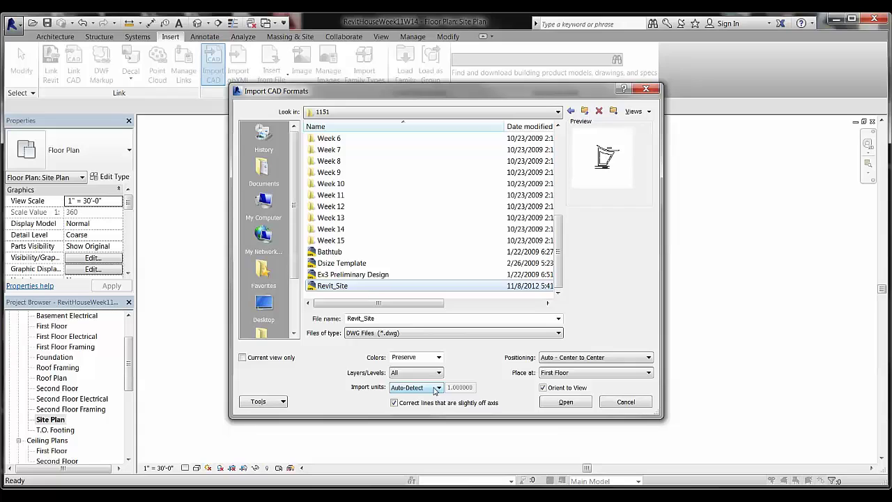
# Step: Keep the import units at Auto-Detect and import the Revit_Site drawing
pyautogui.click(436, 389)
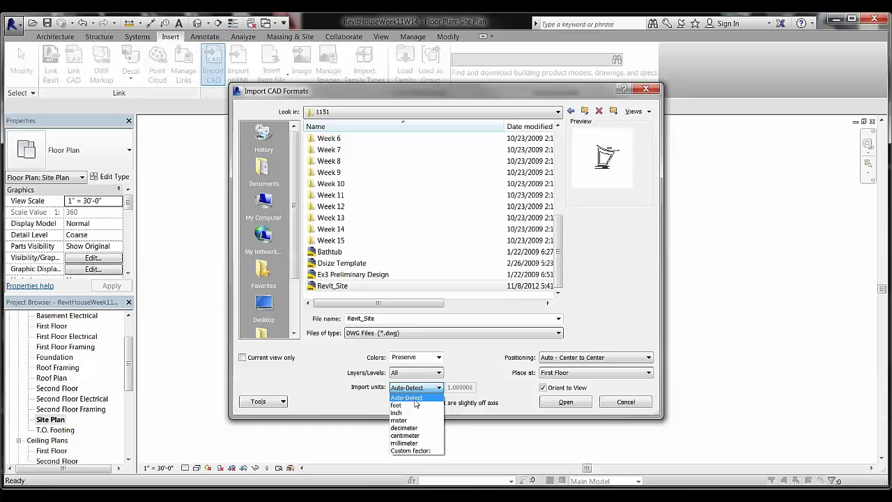
pyautogui.click(420, 397)
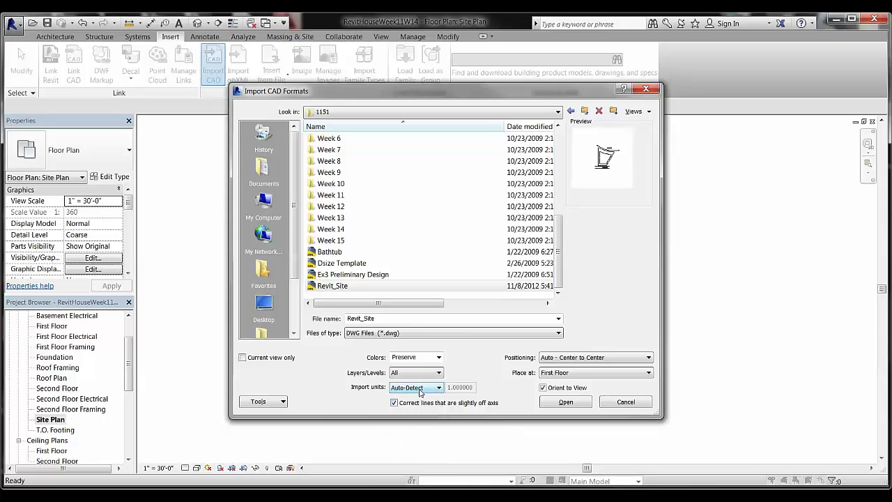
pyautogui.click(566, 402)
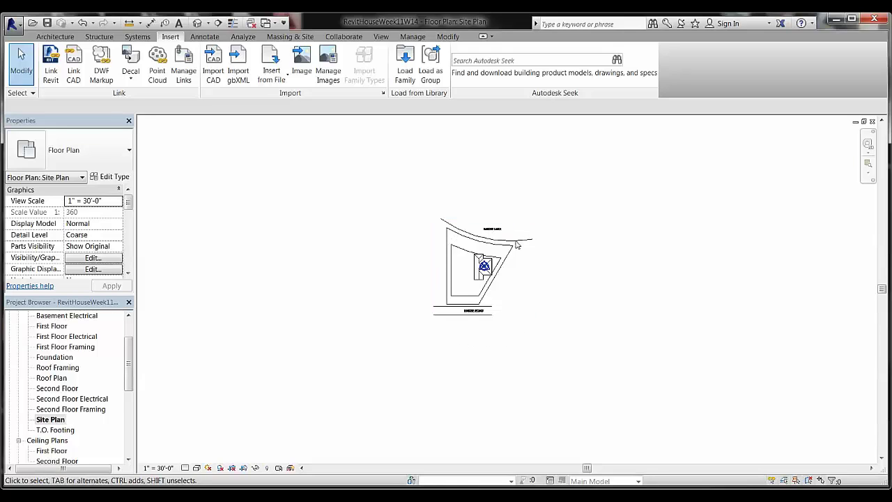
# Step: Move the imported site drawing so the house sits inside the inner boundary, near its west side and clear of Raider Lake and Raider Road
pyautogui.scroll(3, 471, 278)
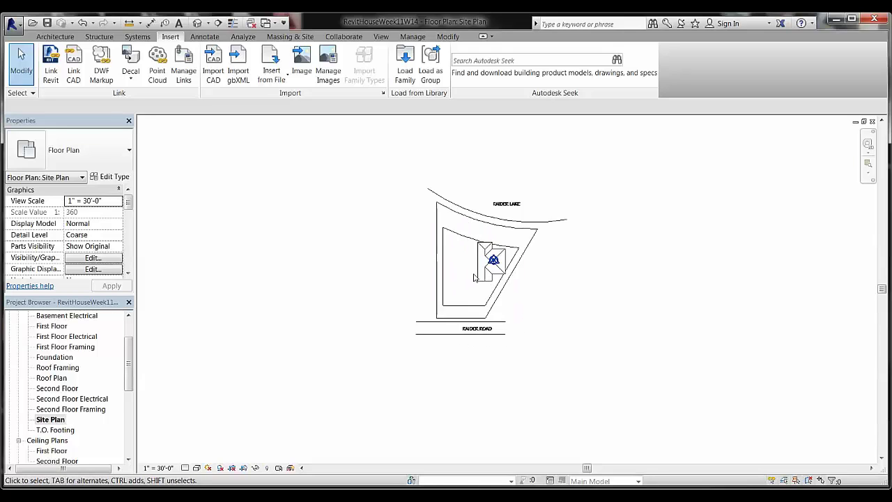
pyautogui.scroll(1, 508, 280)
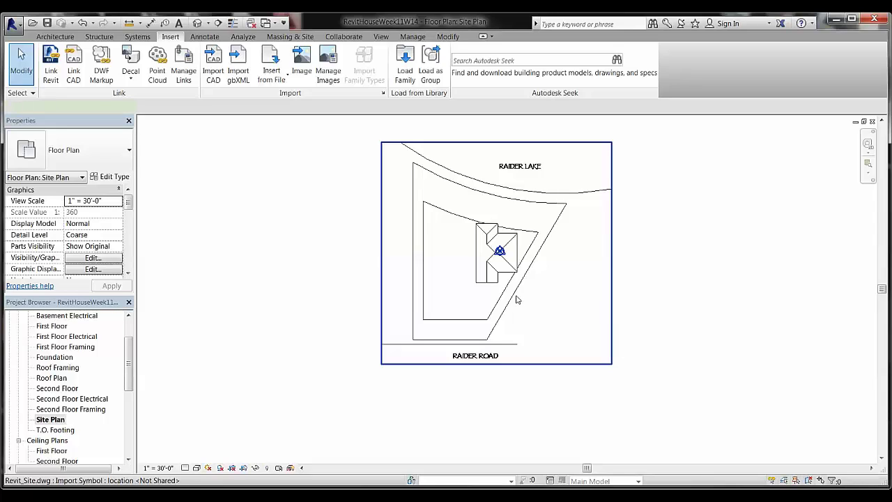
pyautogui.click(568, 211)
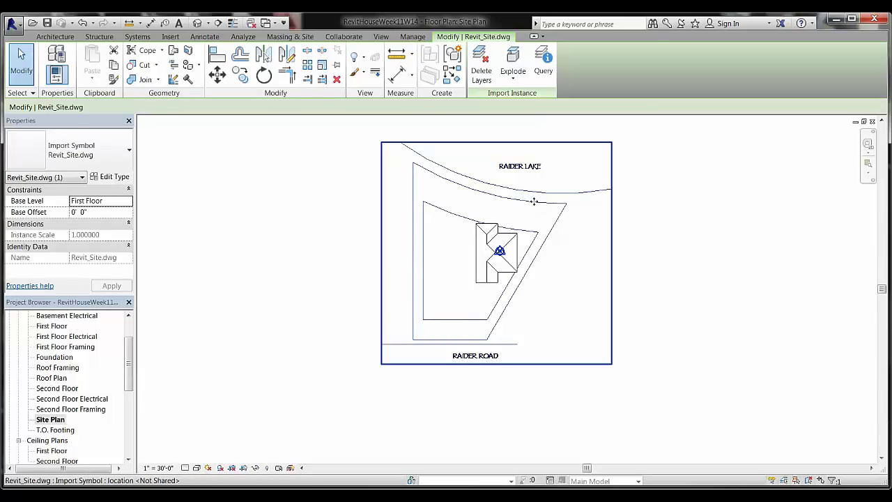
pyautogui.moveTo(538, 197); pyautogui.dragTo(570, 194)
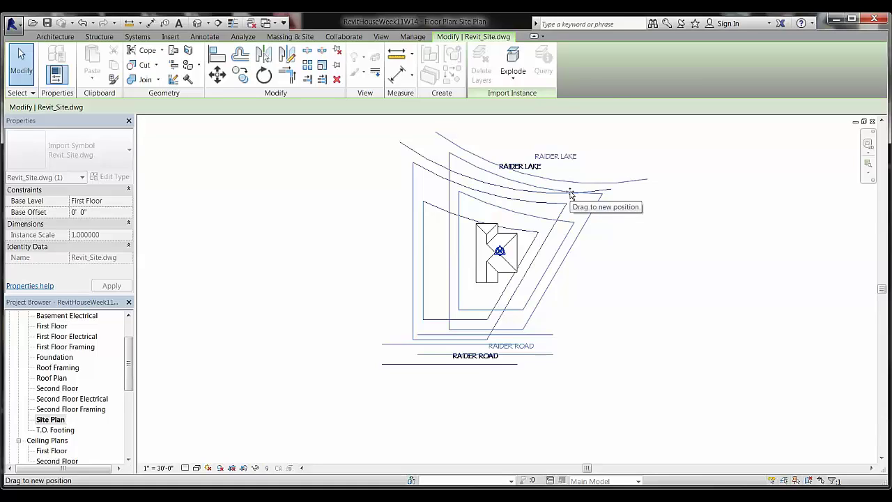
pyautogui.moveTo(570, 193); pyautogui.dragTo(571, 193)
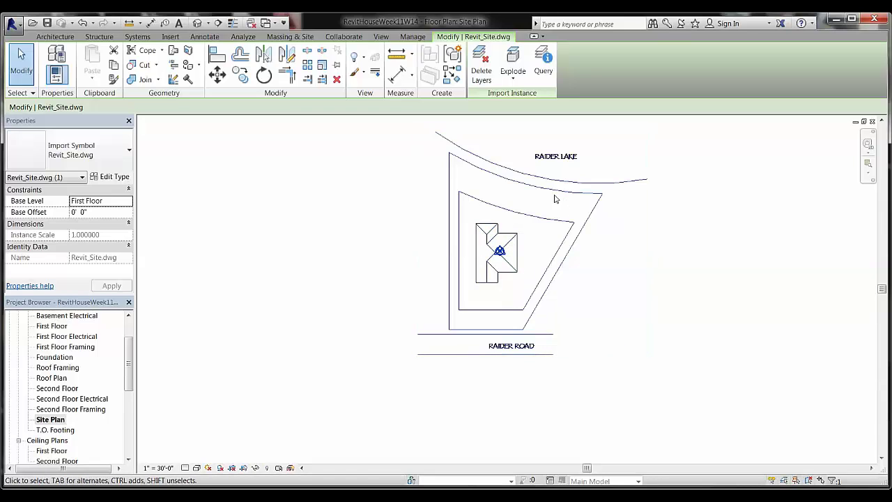
pyautogui.moveTo(555, 189)
pyautogui.mouseDown()
pyautogui.moveTo(544, 183)
pyautogui.moveTo(530, 200)
pyautogui.moveTo(564, 196)
pyautogui.mouseUp()
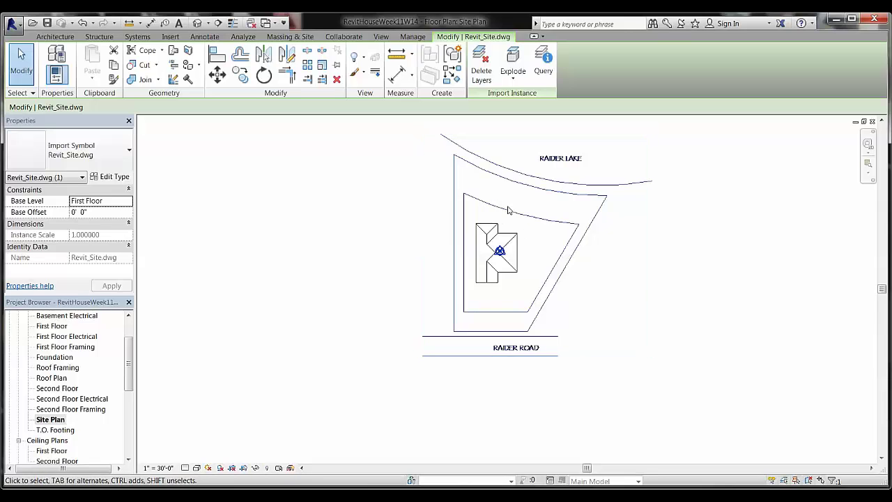
pyautogui.moveTo(529, 216); pyautogui.dragTo(524, 230)
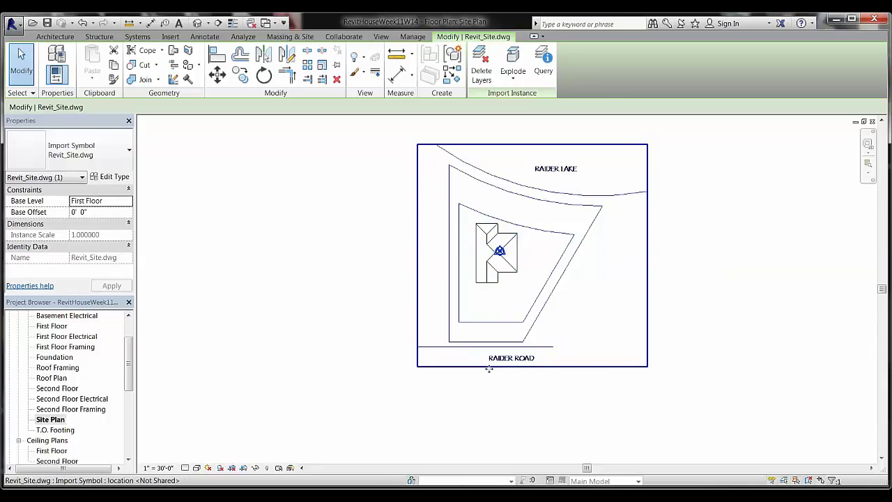
pyautogui.moveTo(531, 302); pyautogui.dragTo(534, 281)
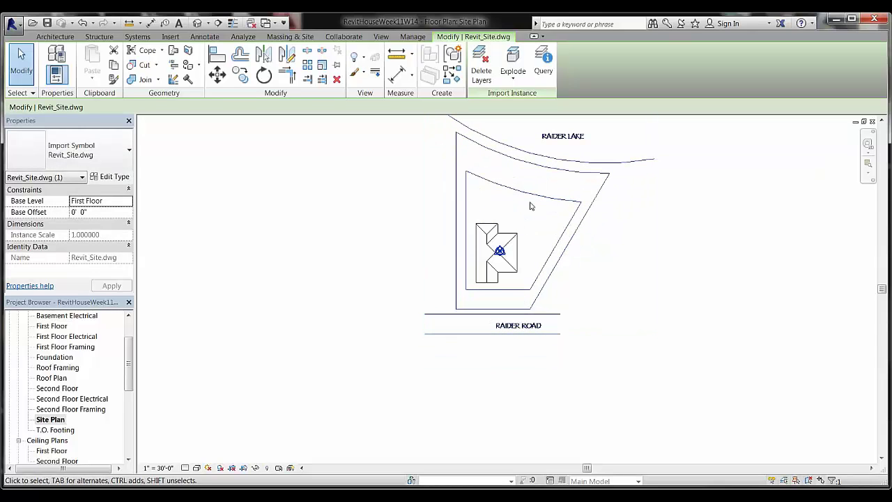
pyautogui.click(552, 153)
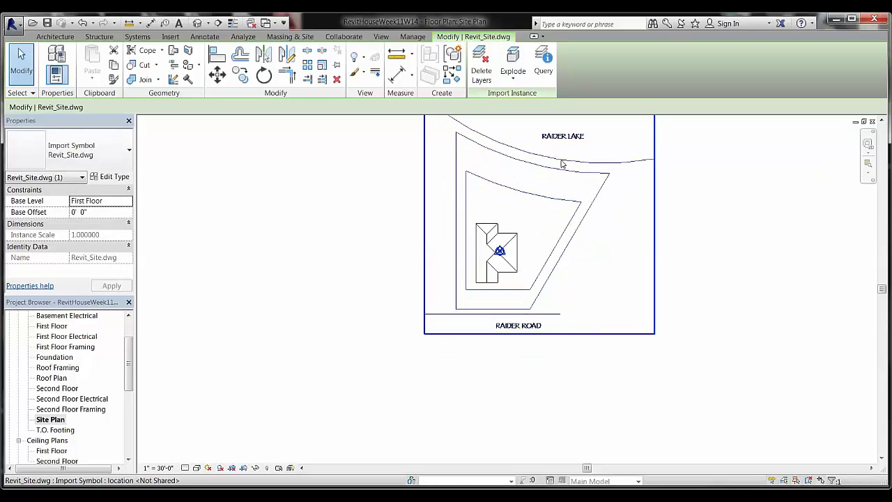
pyautogui.moveTo(564, 202); pyautogui.dragTo(562, 216)
pyautogui.click(616, 302)
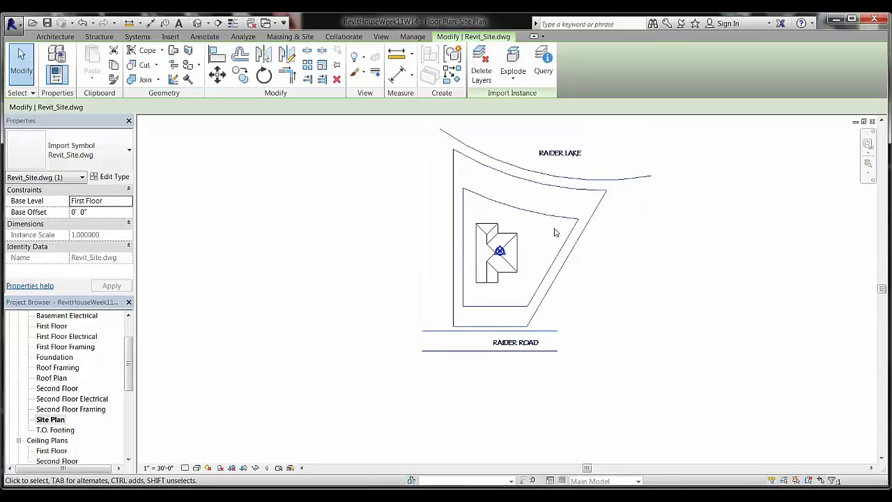
# Step: Fully explode the imported Revit_Site drawing into individual Revit lines and text
pyautogui.click(516, 79)
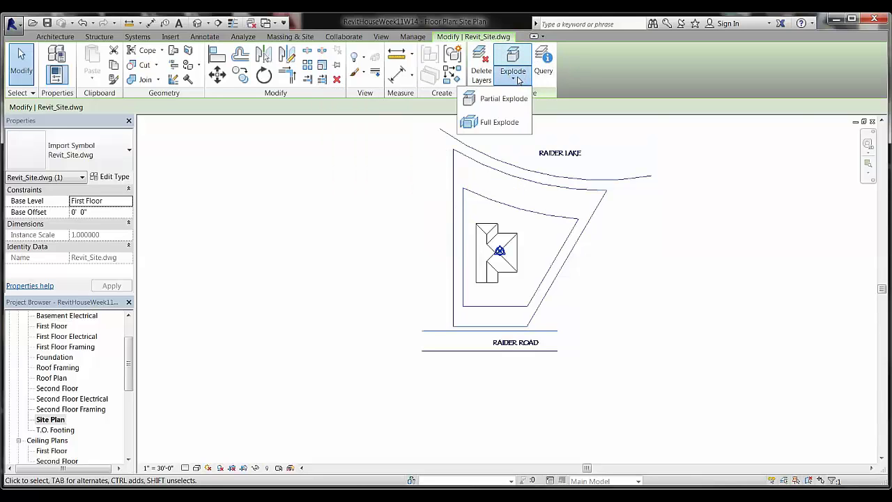
pyautogui.click(499, 122)
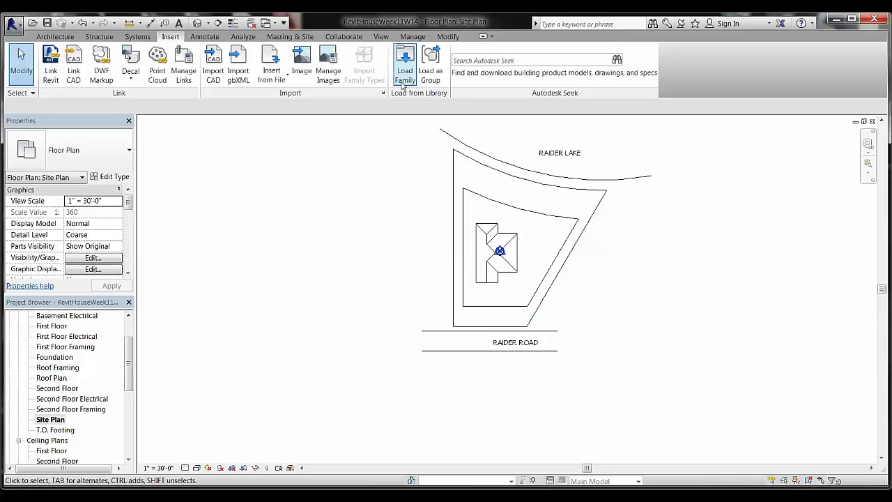
# Step: Open the project's line styles and expand the Lines category down to the Property and Setback subcategories
pyautogui.click(417, 39)
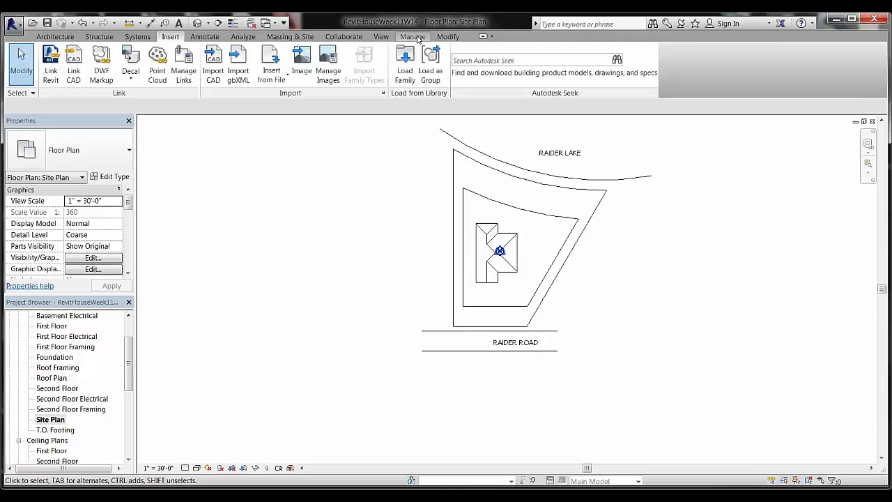
pyautogui.click(417, 39)
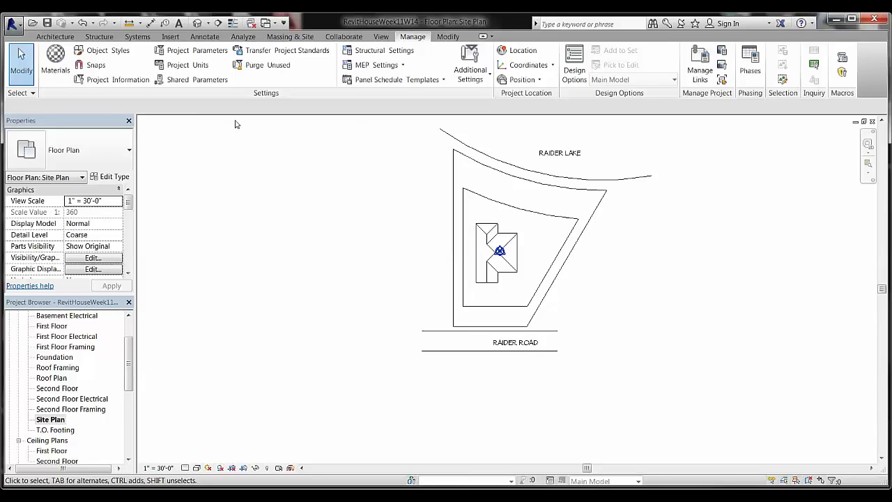
pyautogui.click(477, 81)
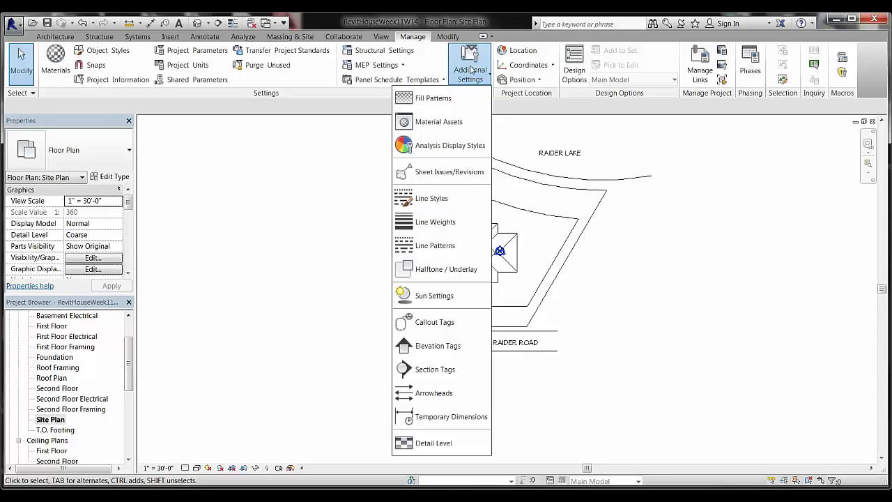
pyautogui.click(435, 201)
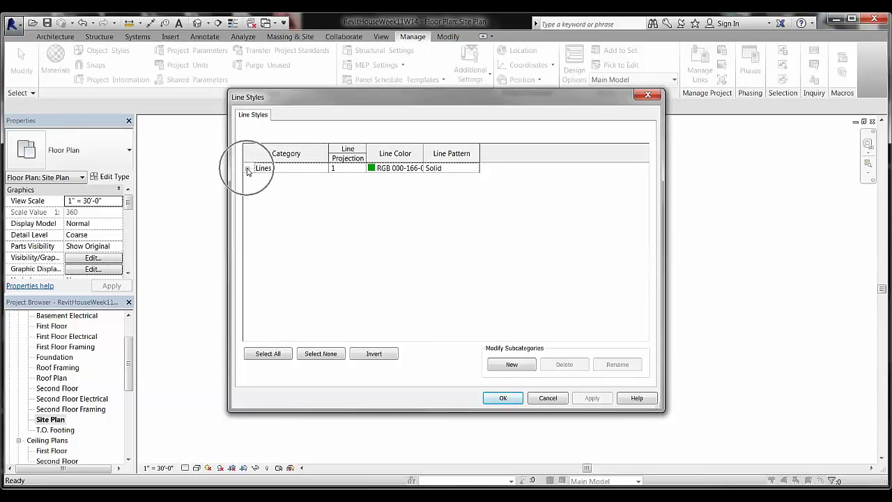
pyautogui.click(247, 169)
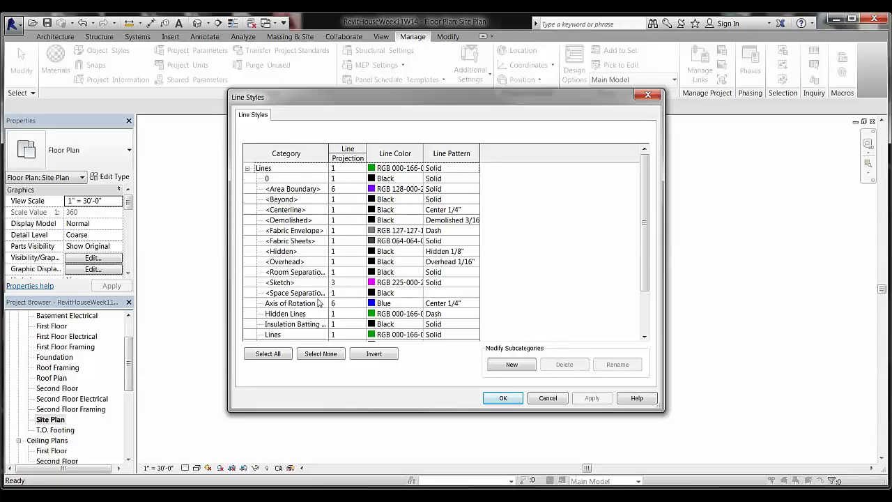
pyautogui.moveTo(644, 183); pyautogui.dragTo(646, 224)
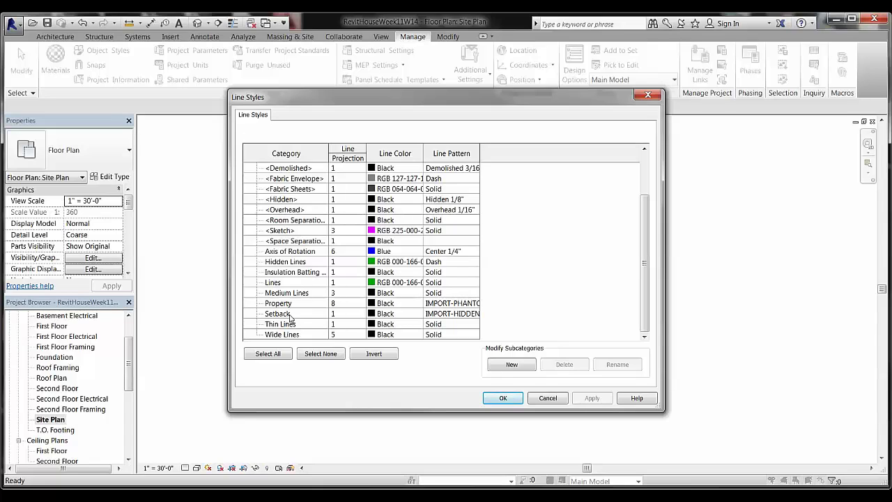
# Step: Set the line pattern of the Property line style to Double dash
pyautogui.click(466, 308)
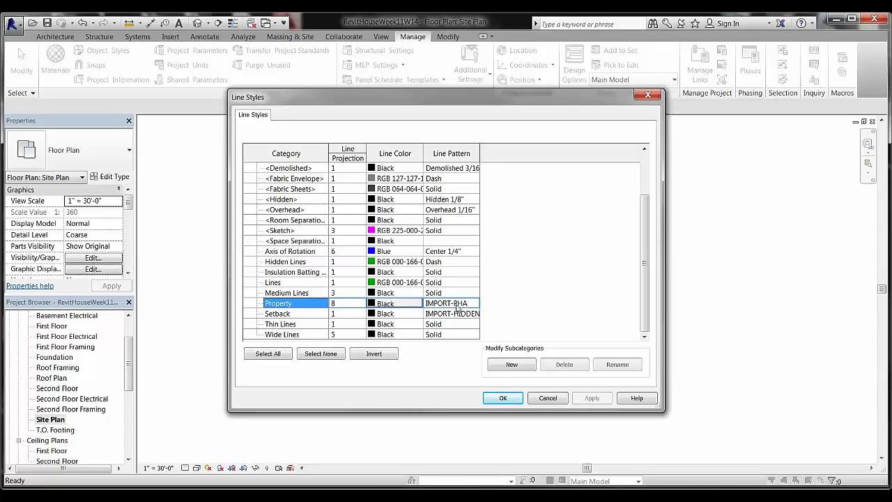
pyautogui.click(474, 306)
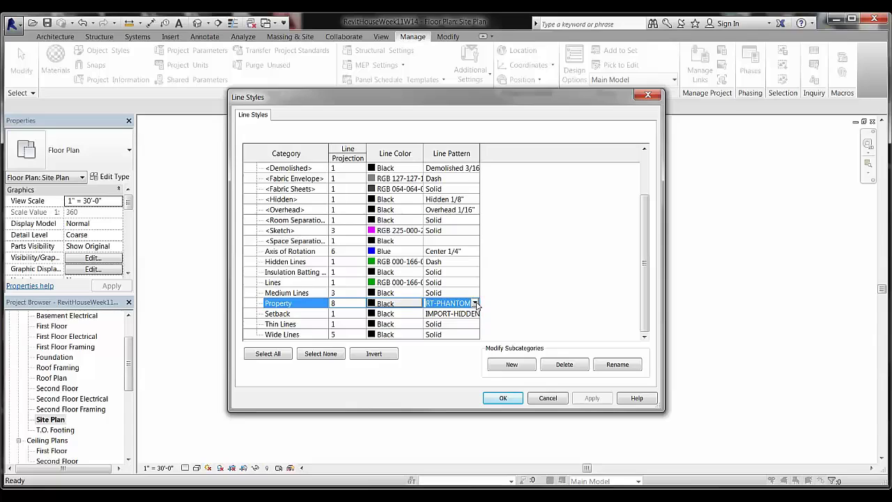
pyautogui.click(475, 304)
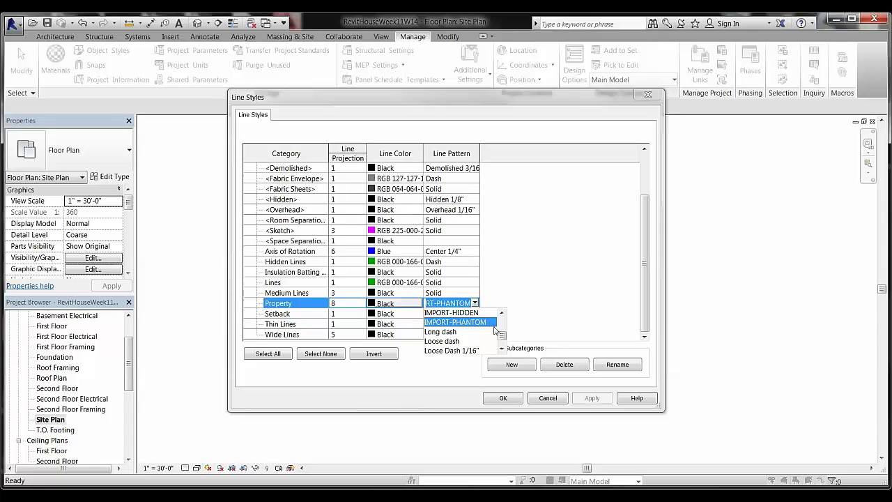
pyautogui.press('d')
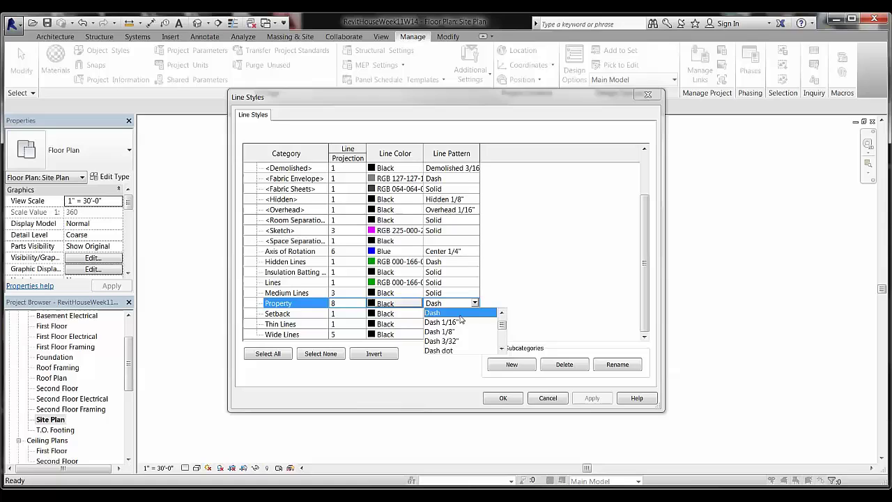
pyautogui.click(502, 348)
pyautogui.click(502, 348)
pyautogui.click(502, 347)
pyautogui.click(502, 348)
pyautogui.click(501, 348)
pyautogui.click(502, 348)
pyautogui.click(502, 347)
pyautogui.click(502, 347)
pyautogui.click(501, 348)
pyautogui.click(502, 348)
pyautogui.click(502, 347)
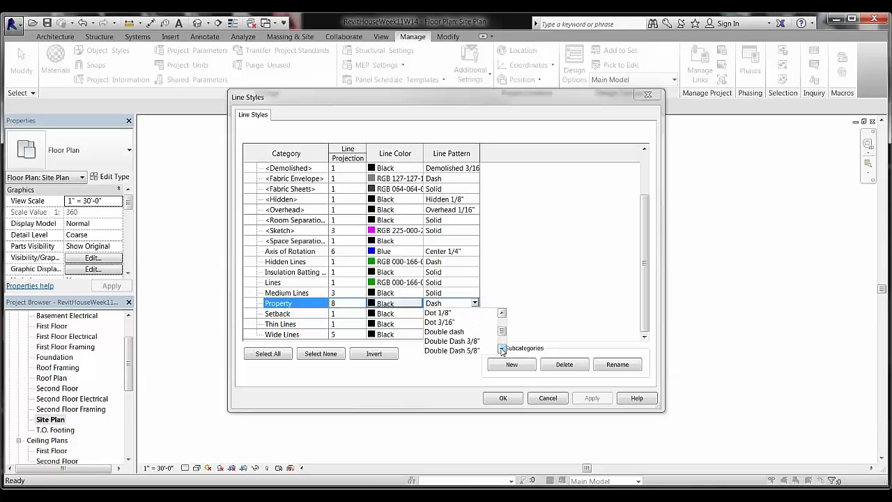
pyautogui.click(452, 331)
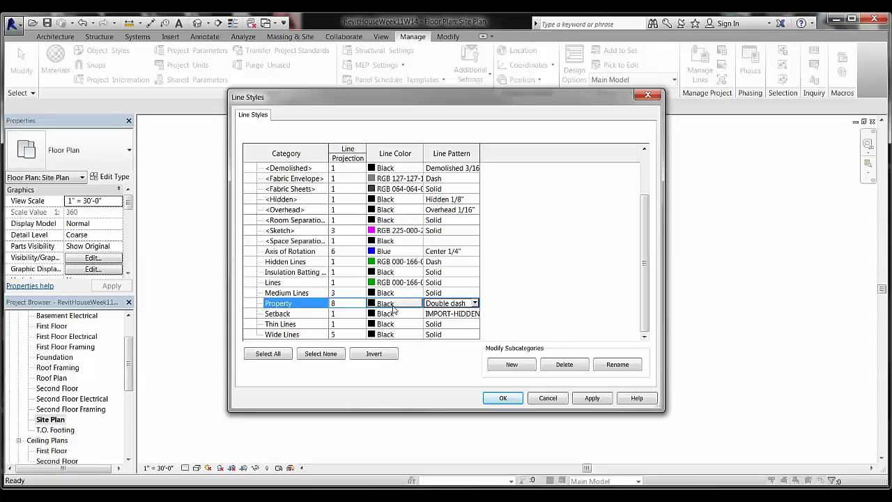
# Step: Review the line weight choices for the Property line style, keeping its projection weight at 8
pyautogui.click(336, 305)
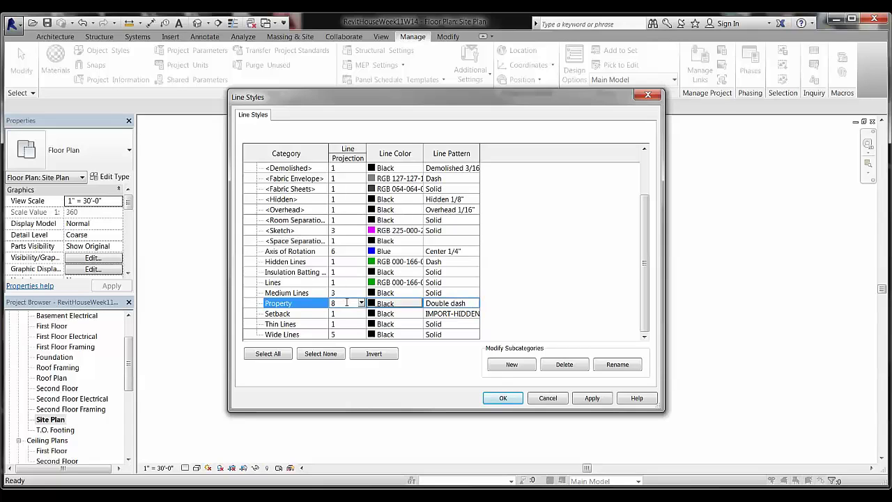
pyautogui.click(336, 304)
pyautogui.click(336, 304)
pyautogui.click(361, 304)
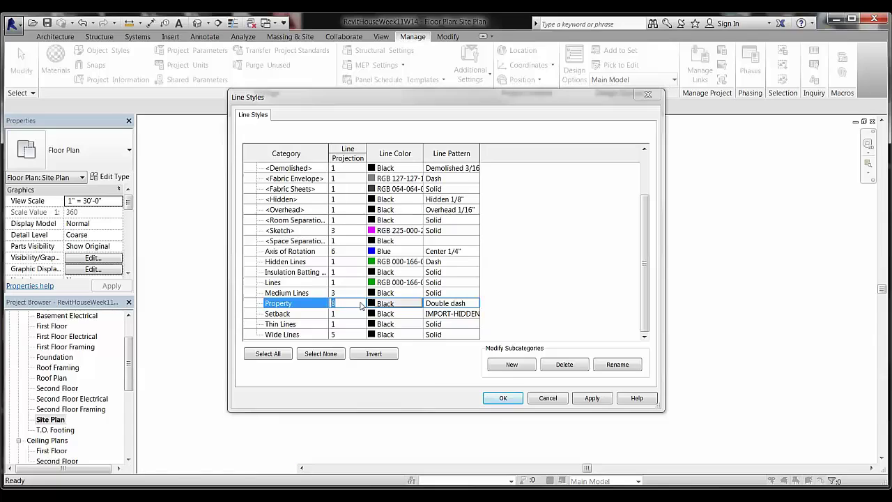
pyautogui.moveTo(360, 324)
pyautogui.mouseDown()
pyautogui.moveTo(362, 340)
pyautogui.moveTo(367, 316)
pyautogui.moveTo(368, 342)
pyautogui.moveTo(368, 332)
pyautogui.mouseUp()
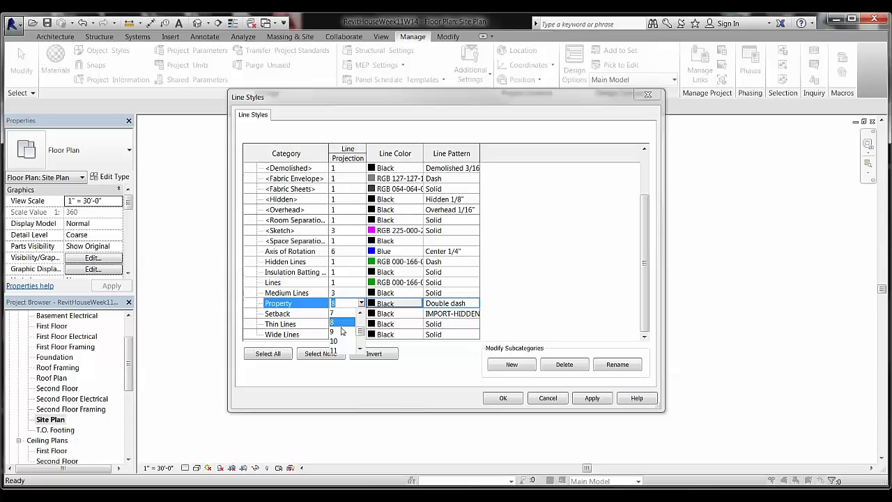
pyautogui.click(310, 306)
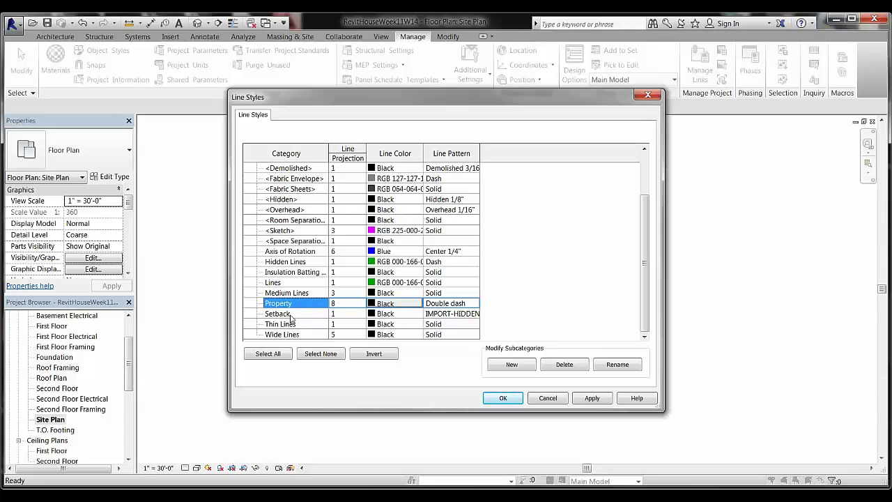
# Step: Set the Setback line style to the Dash pattern with line weight 5, and apply the line style changes
pyautogui.click(468, 315)
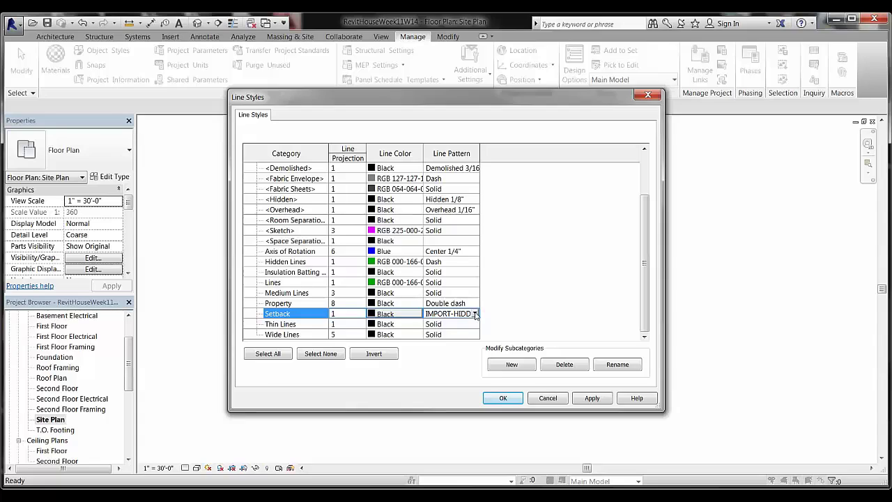
pyautogui.click(475, 314)
pyautogui.press('d')
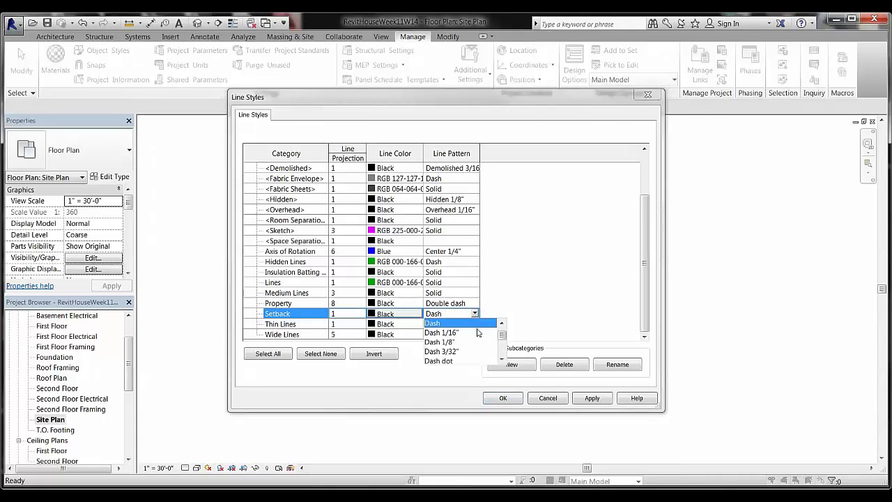
pyautogui.click(440, 325)
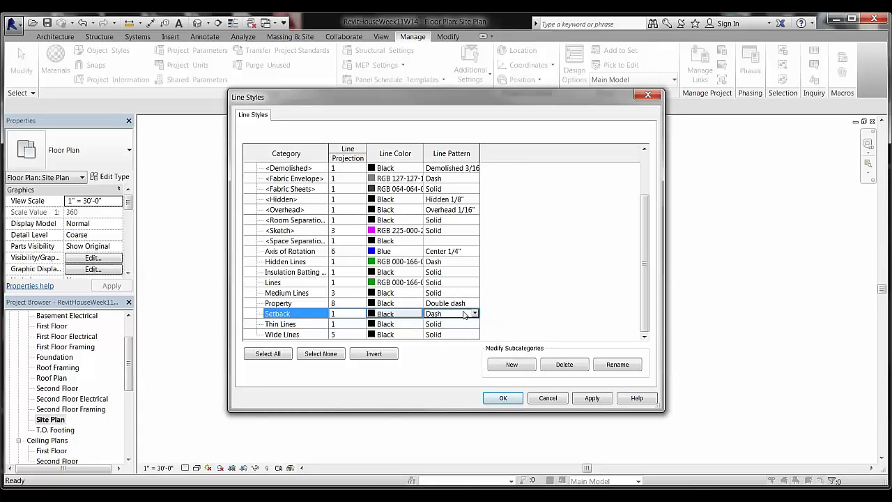
pyautogui.click(337, 314)
pyautogui.click(362, 313)
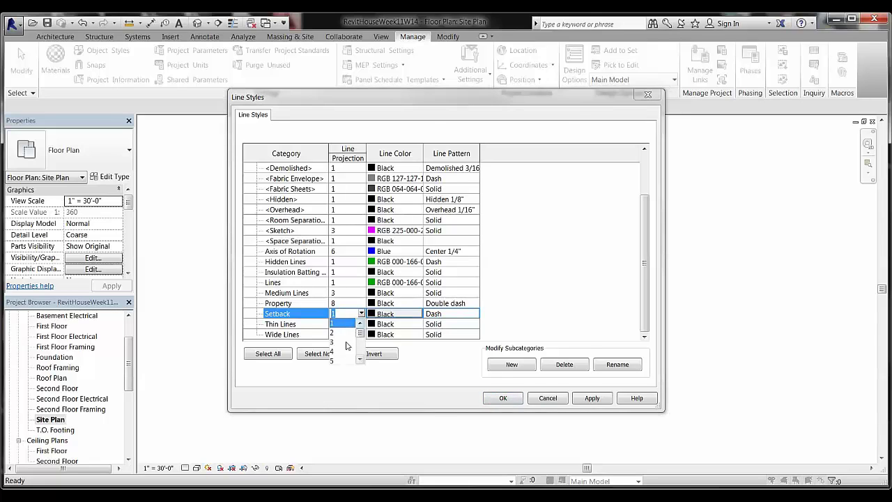
pyautogui.click(336, 361)
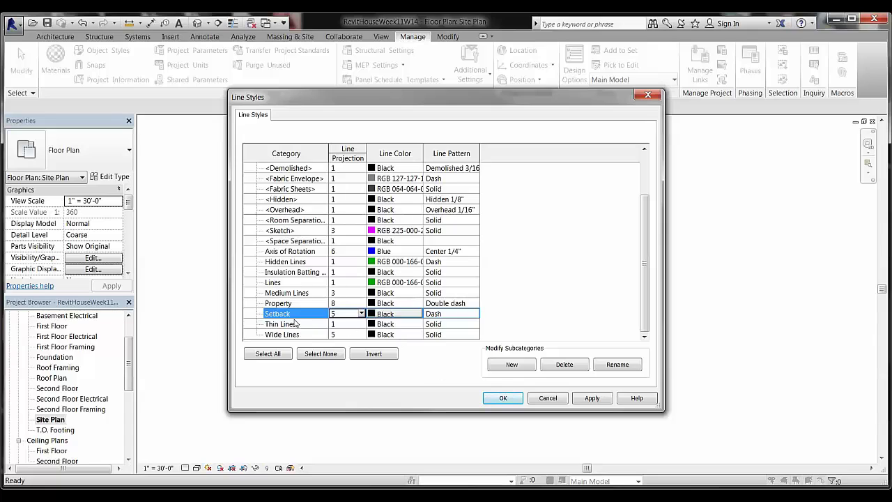
pyautogui.click(593, 399)
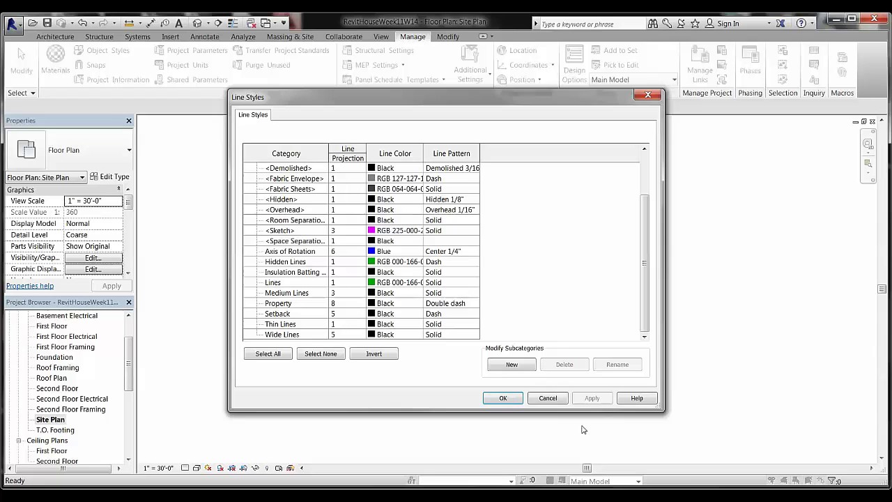
pyautogui.click(502, 399)
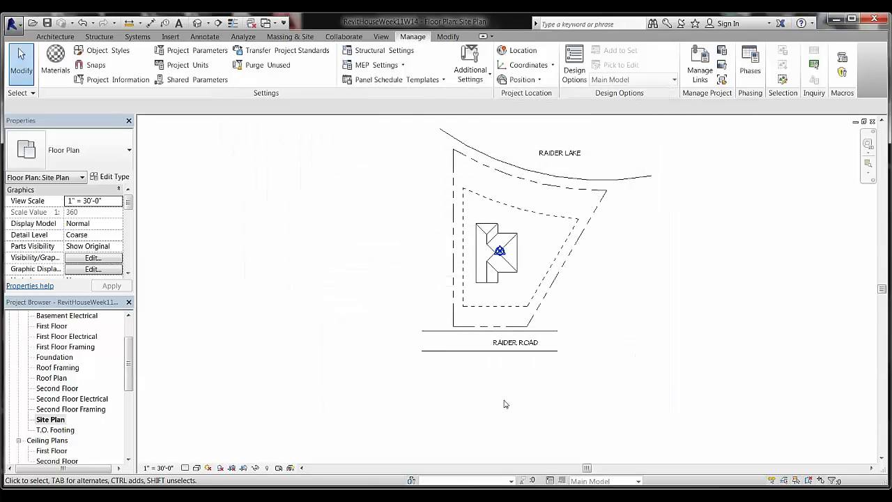
# Step: Examine the restyled property and setback lines around the house, up close and across the whole site
pyautogui.scroll(4, 556, 254)
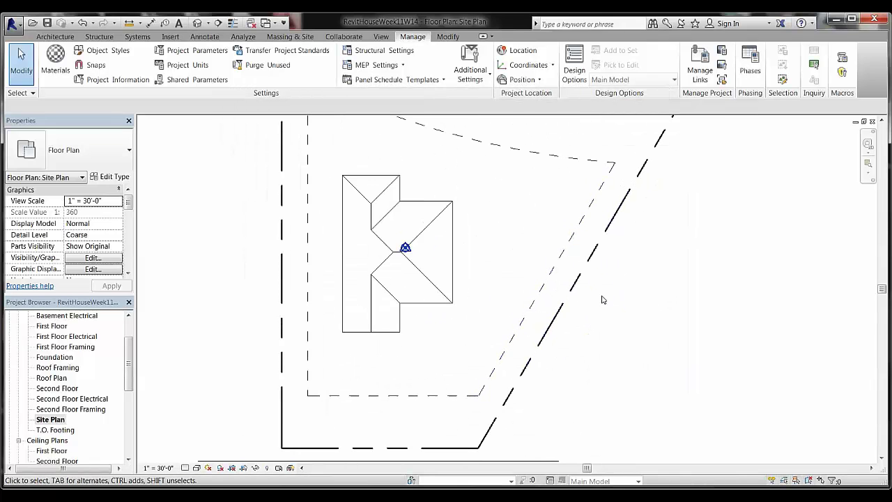
pyautogui.scroll(2, 583, 313)
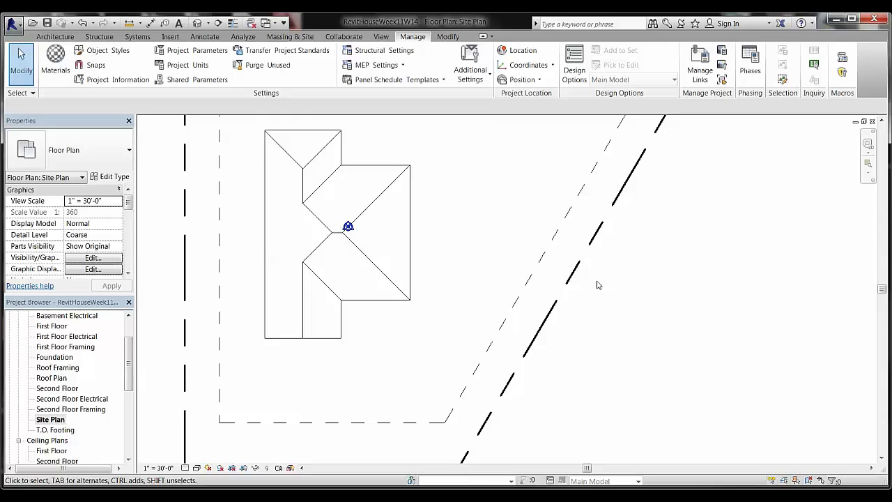
pyautogui.scroll(-2, 598, 285)
pyautogui.scroll(-1, 598, 285)
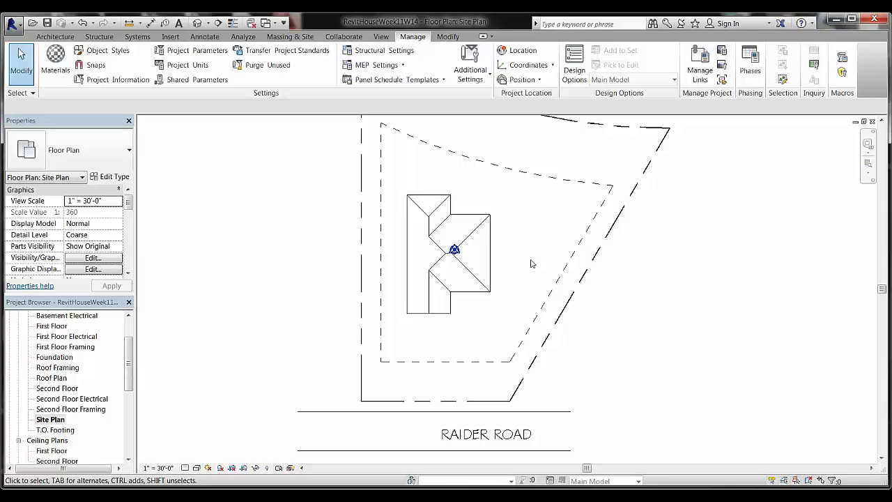
pyautogui.middleClick(693, 278)
pyautogui.moveTo(692, 279); pyautogui.dragTo(667, 333, button='middle')
pyautogui.scroll(-3, 642, 308)
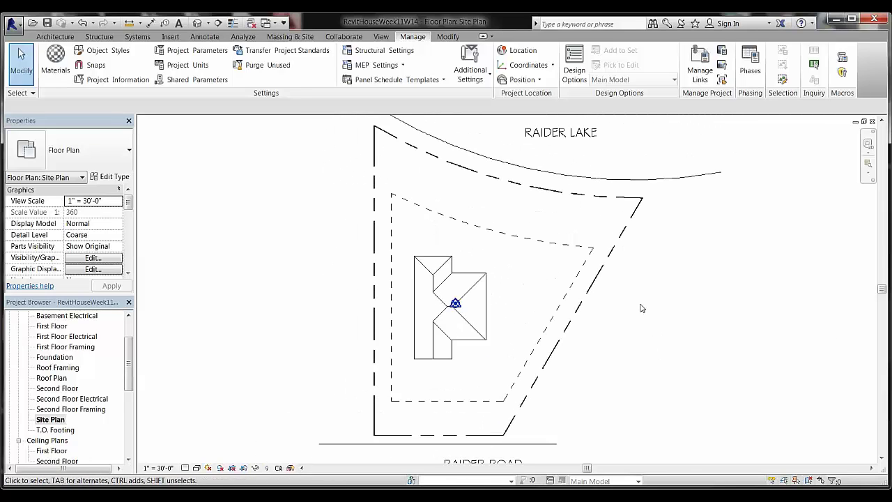
pyautogui.moveTo(655, 332); pyautogui.dragTo(616, 319, button='middle')
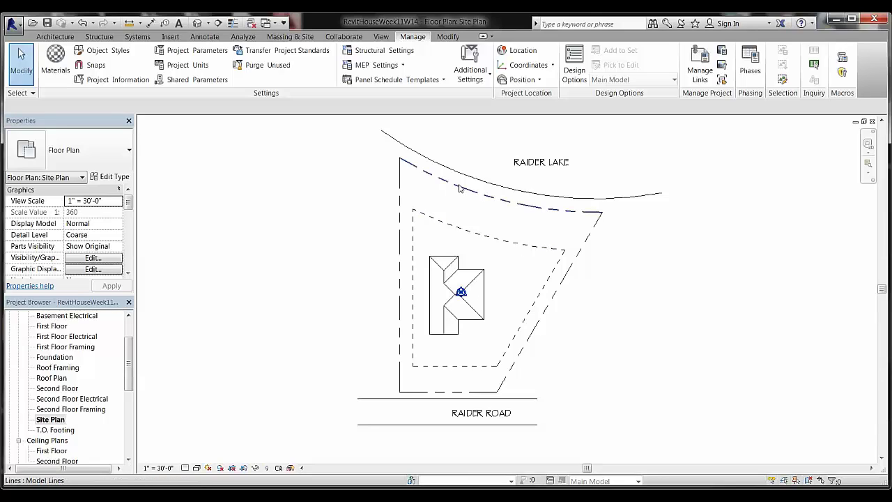
# Step: Place two Red Maple - 30' site trees, one at the southeast setback corner and one east of the house near the northeast setback corner
pyautogui.click(289, 37)
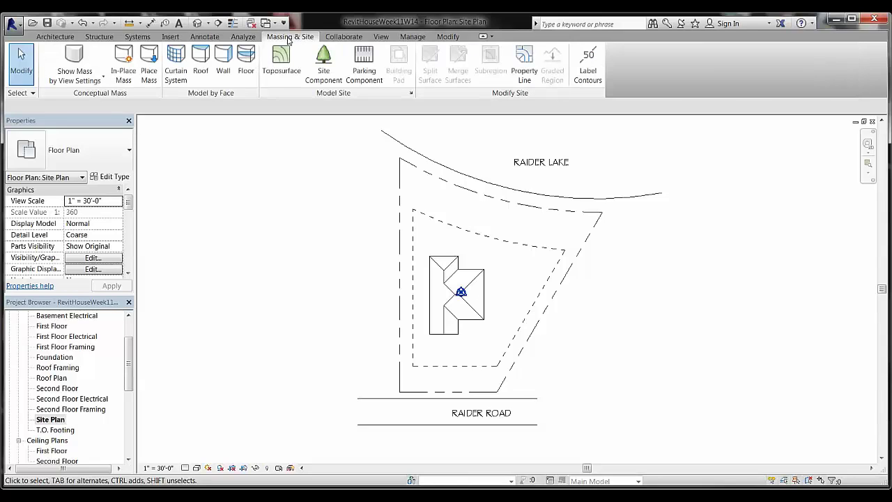
pyautogui.click(328, 79)
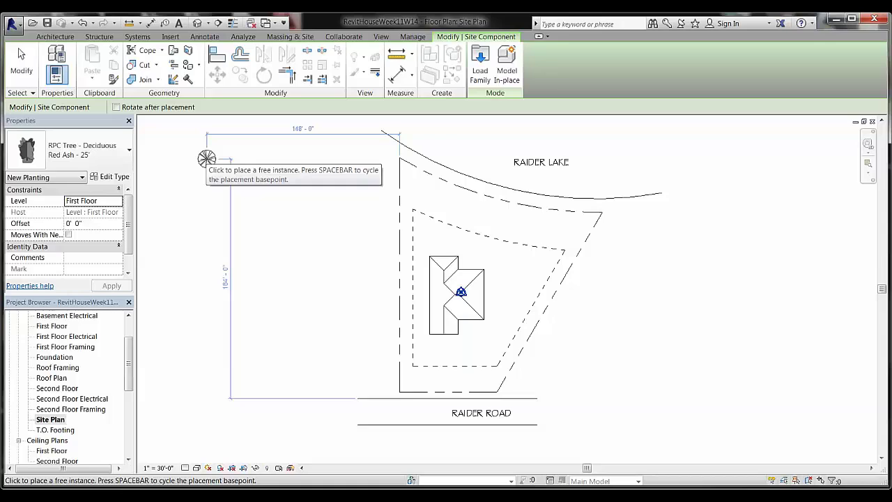
pyautogui.click(115, 149)
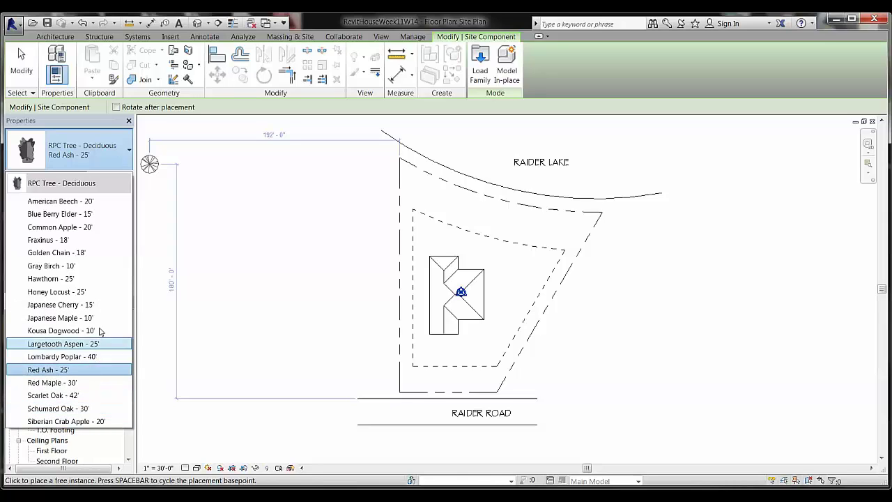
pyautogui.click(49, 383)
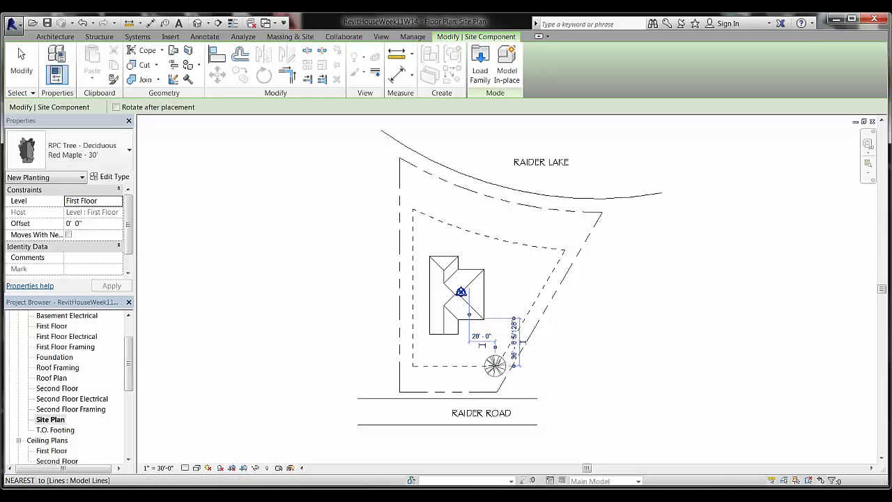
pyautogui.click(495, 365)
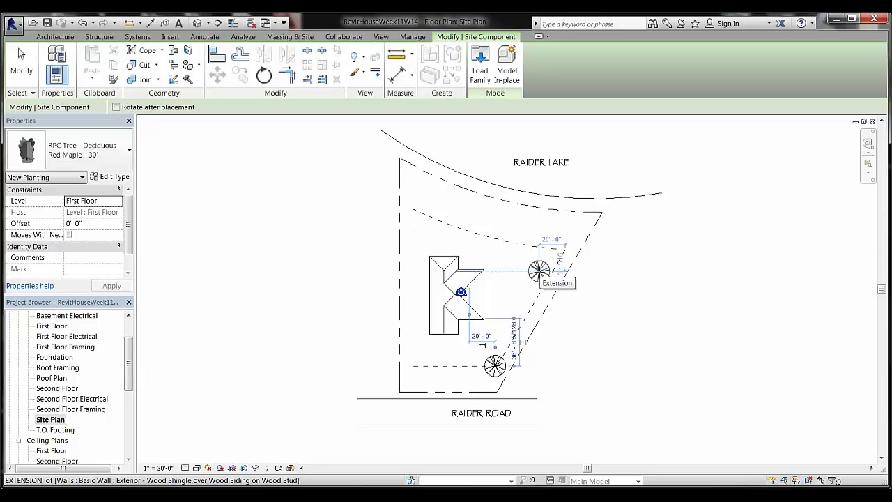
pyautogui.click(539, 271)
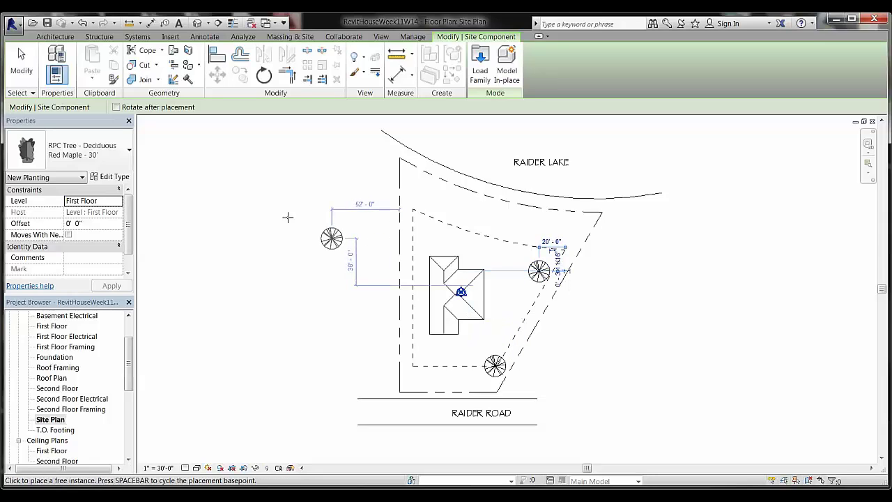
# Step: Place two Siberian Crab Apple - 20' trees along the west setback line, one northwest and one southwest of the house
pyautogui.click(120, 154)
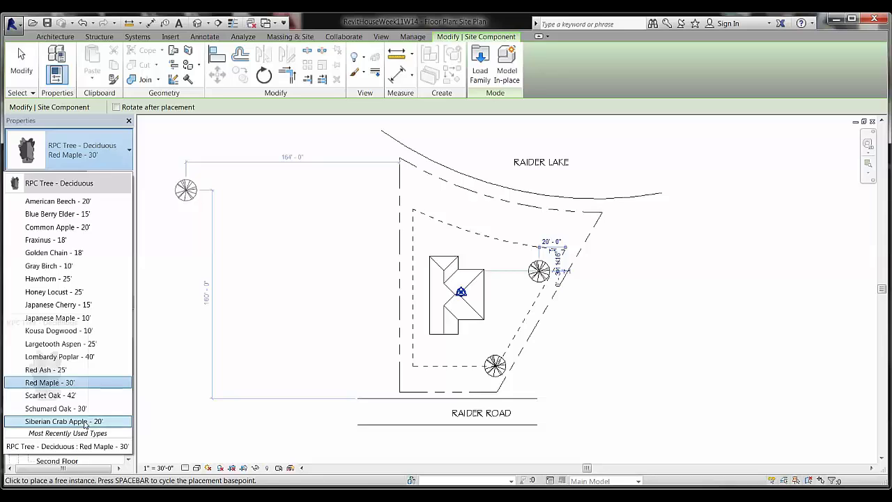
pyautogui.press('Escape')
pyautogui.press('Escape')
pyautogui.press('Return')
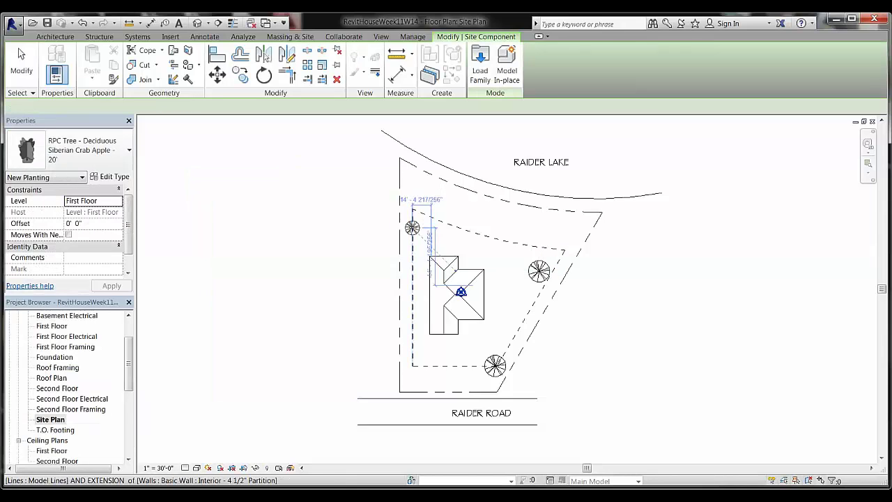
pyautogui.click(415, 236)
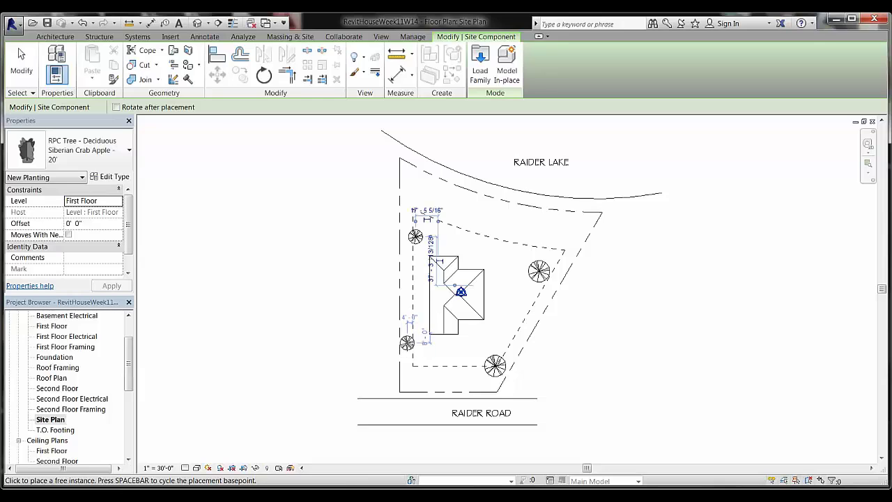
pyautogui.click(407, 342)
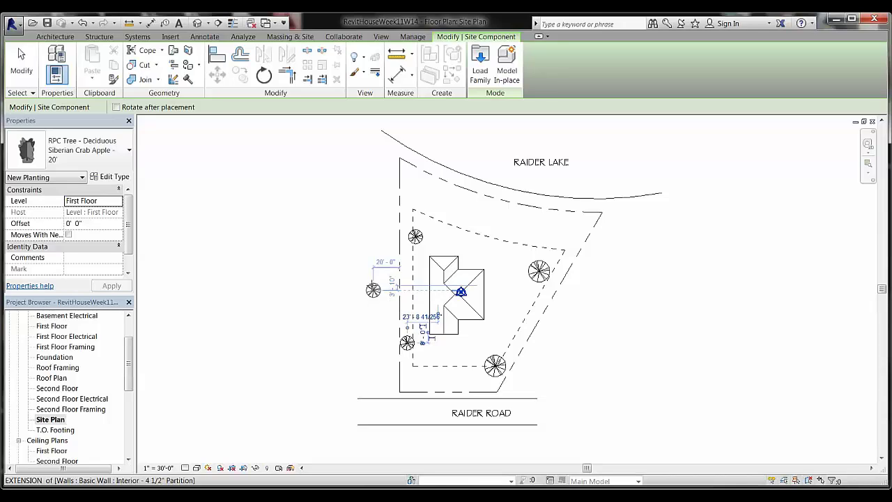
pyautogui.click(368, 290)
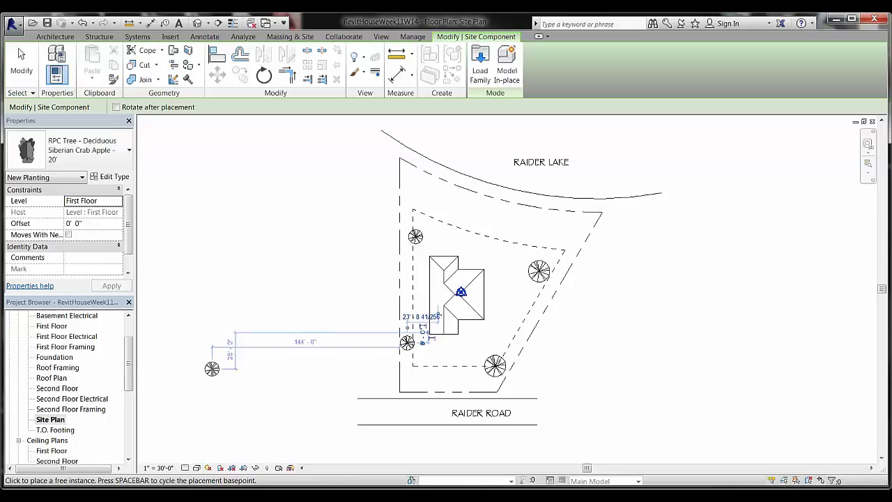
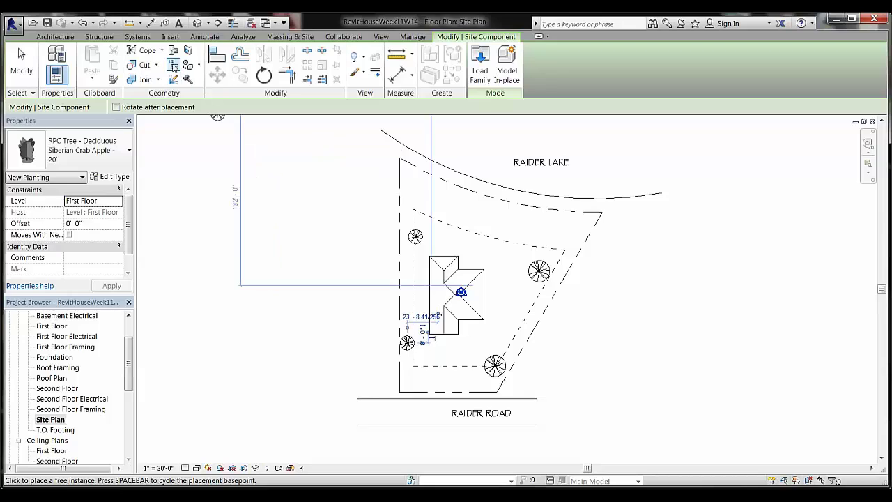
pyautogui.click(204, 38)
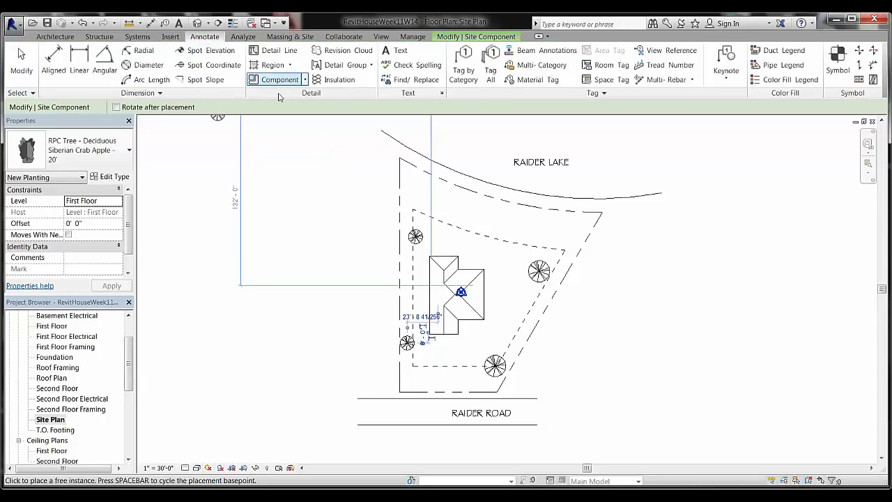
pyautogui.click(265, 51)
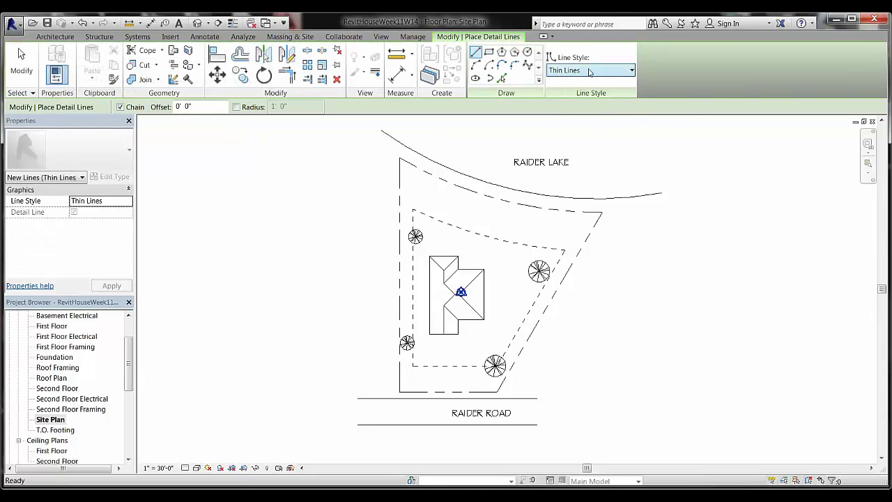
pyautogui.click(591, 70)
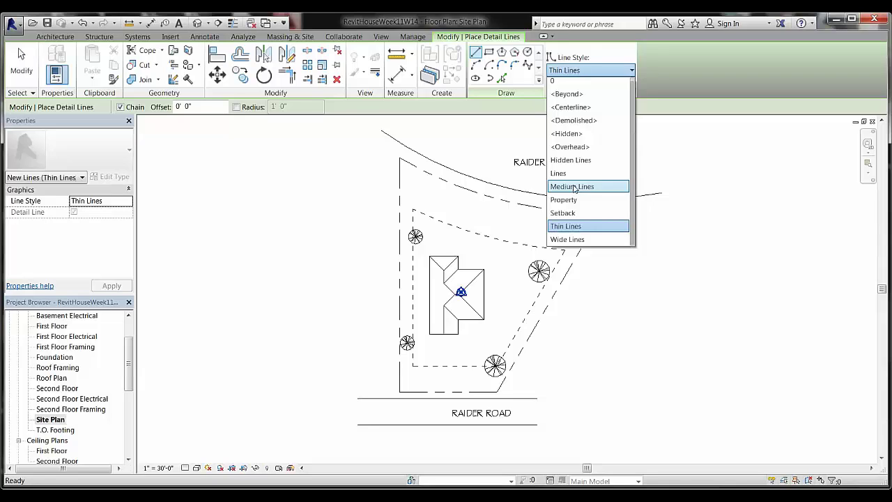
pyautogui.click(676, 77)
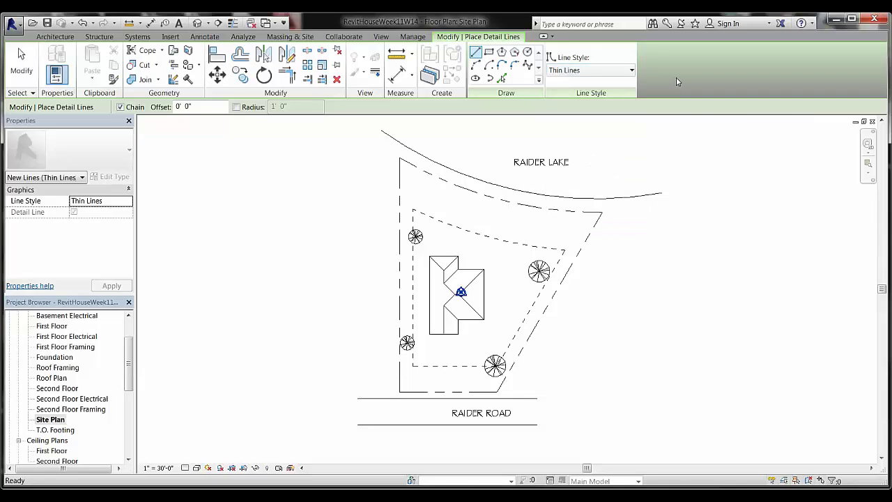
# Step: Start a Concrete Slab - 4" floor for the driveway and sketch its west edge from the house's southwest wall corner to the front property line
pyautogui.click(56, 36)
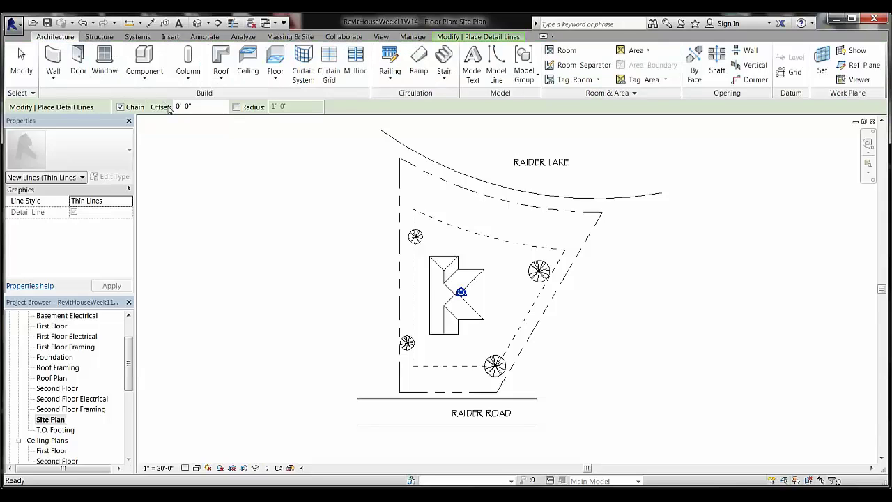
pyautogui.click(276, 59)
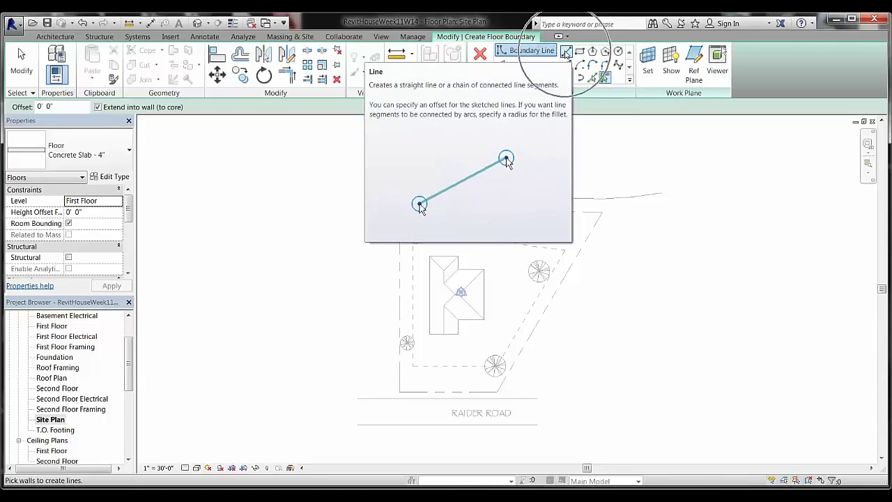
pyautogui.click(566, 52)
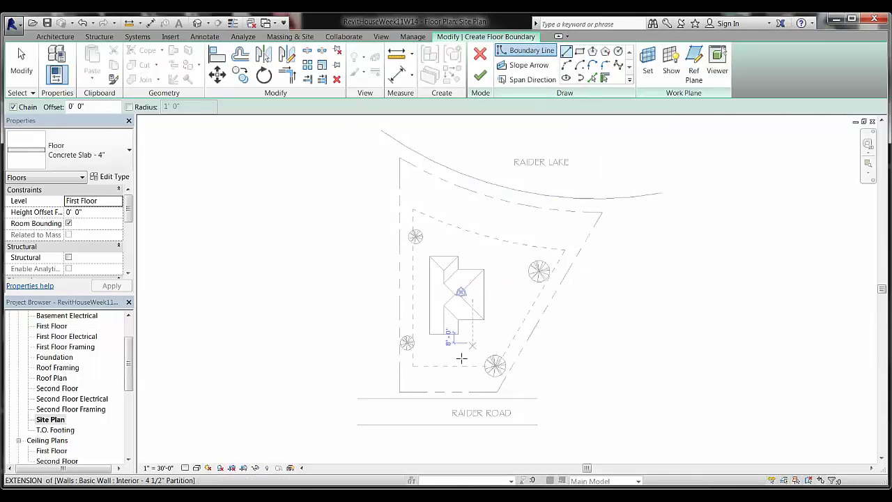
pyautogui.moveTo(455, 380); pyautogui.dragTo(432, 231, button='middle')
pyautogui.scroll(5, 421, 328)
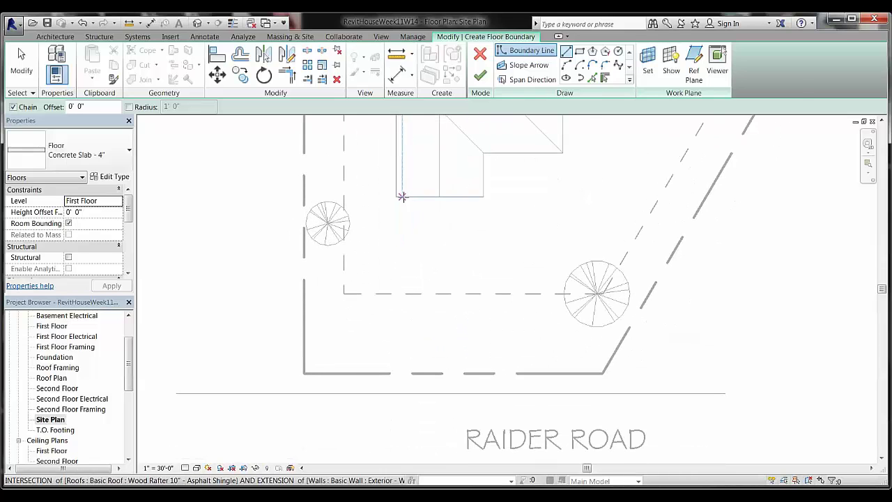
pyautogui.scroll(1, 398, 196)
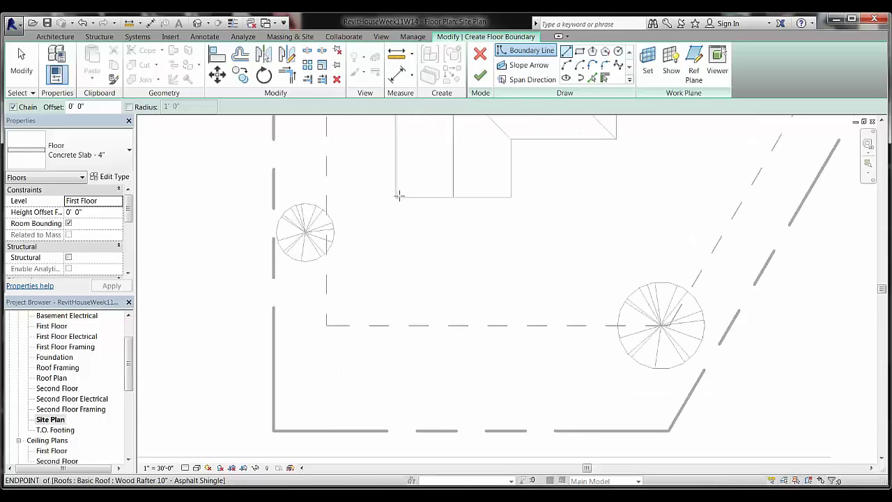
pyautogui.click(400, 197)
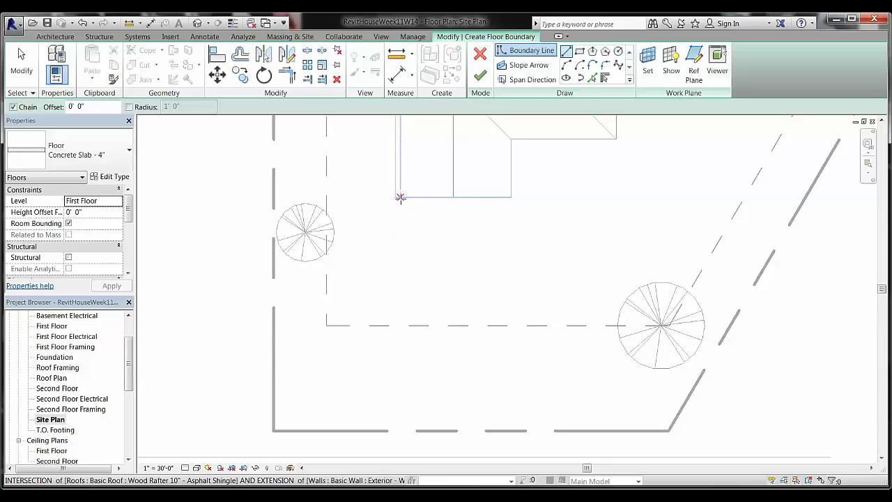
pyautogui.click(401, 198)
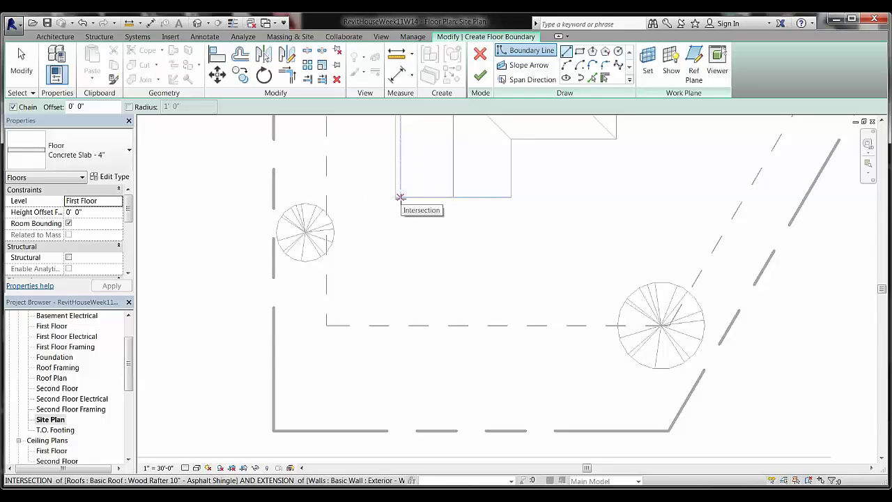
pyautogui.click(401, 198)
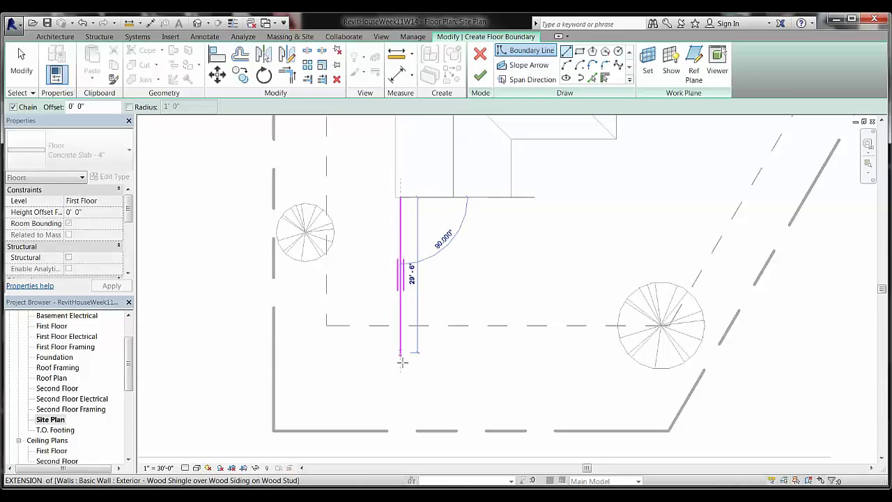
pyautogui.click(401, 430)
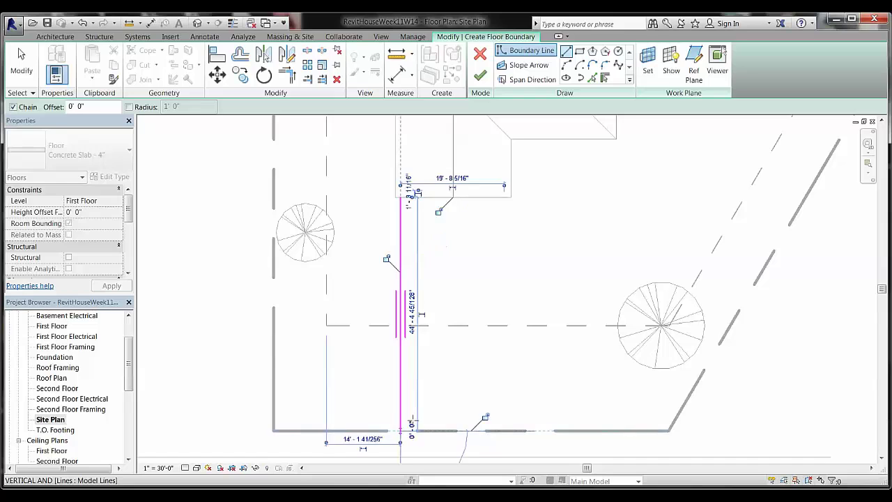
# Step: Flare the driveway's west edge outward at 45° from the front property line to the Raider Road edge, about 7' long, and end the line chain
pyautogui.moveTo(422, 411); pyautogui.dragTo(459, 296, button='middle')
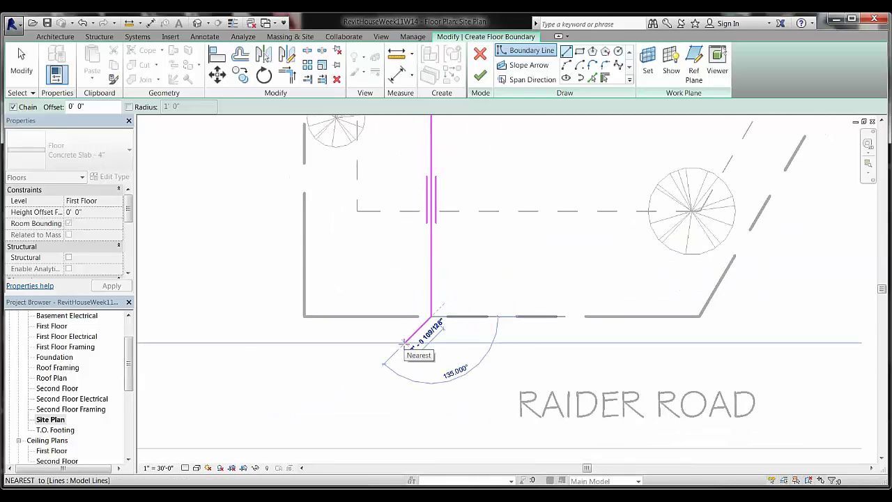
pyautogui.click(405, 342)
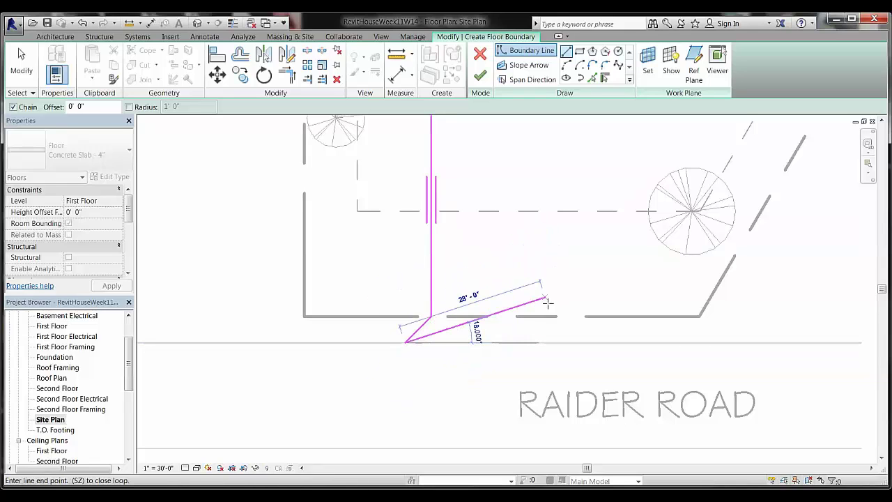
pyautogui.moveTo(496, 307); pyautogui.dragTo(493, 398, button='middle')
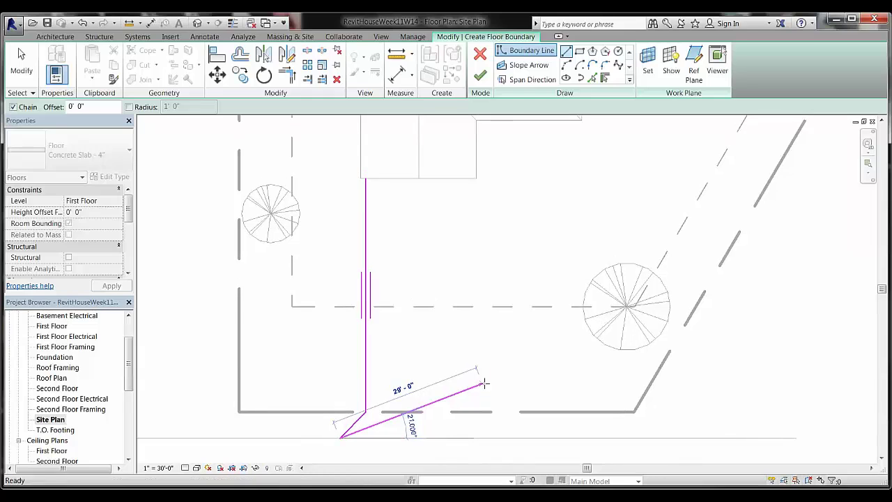
pyautogui.press('Escape')
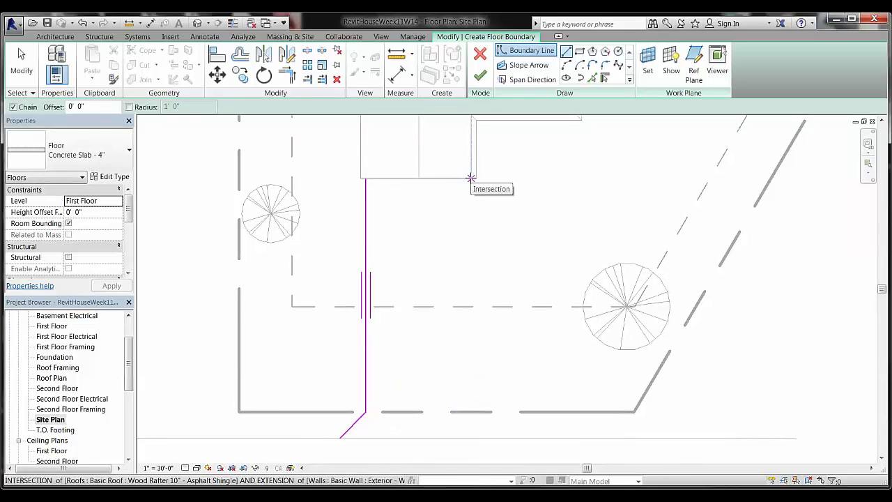
# Step: Sketch the driveway's east edge from the house wall to the property line, flare it 45° to the road, and join both flares along the road edge
pyautogui.click(471, 179)
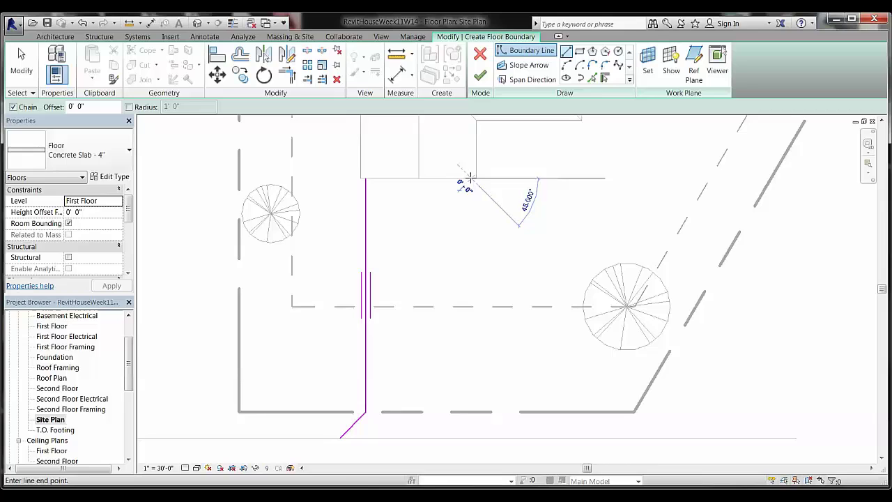
pyautogui.click(471, 412)
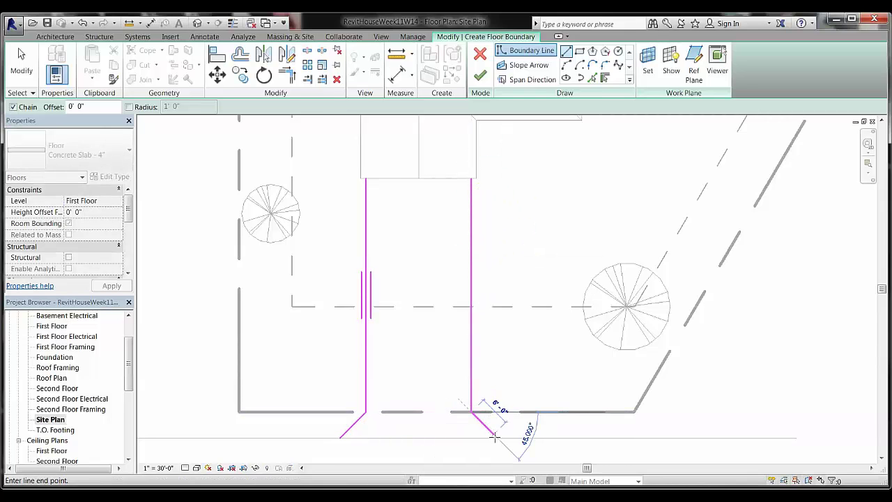
pyautogui.click(497, 437)
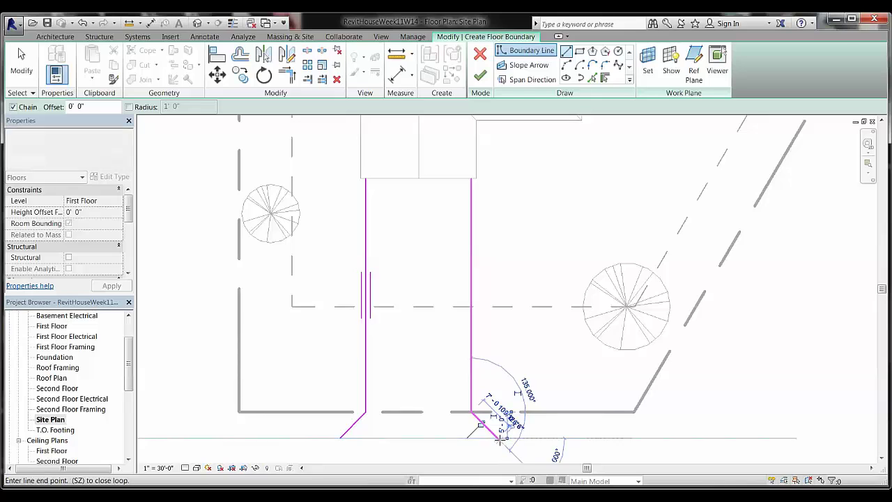
pyautogui.click(339, 438)
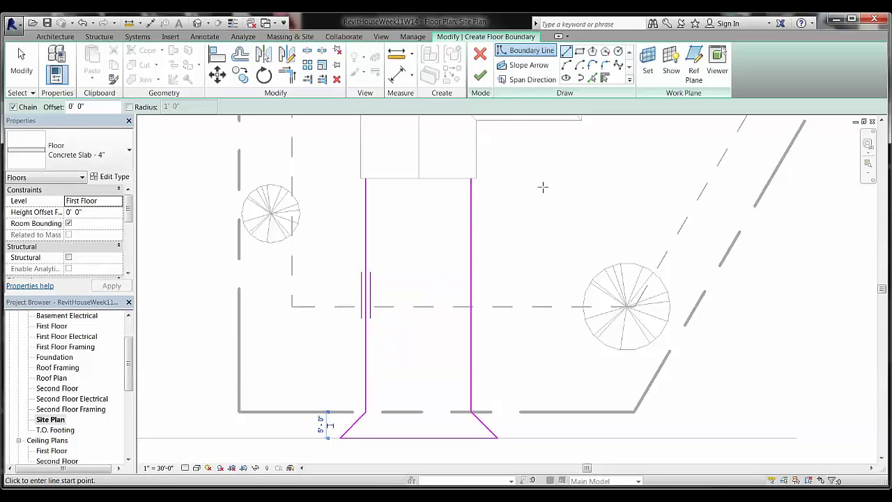
pyautogui.moveTo(541, 188); pyautogui.dragTo(507, 266, button='middle')
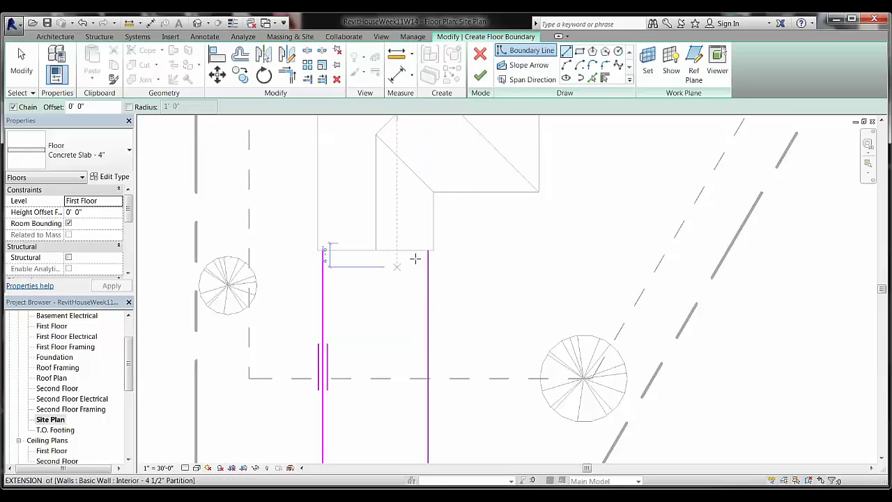
pyautogui.moveTo(460, 277); pyautogui.dragTo(452, 305, button='middle')
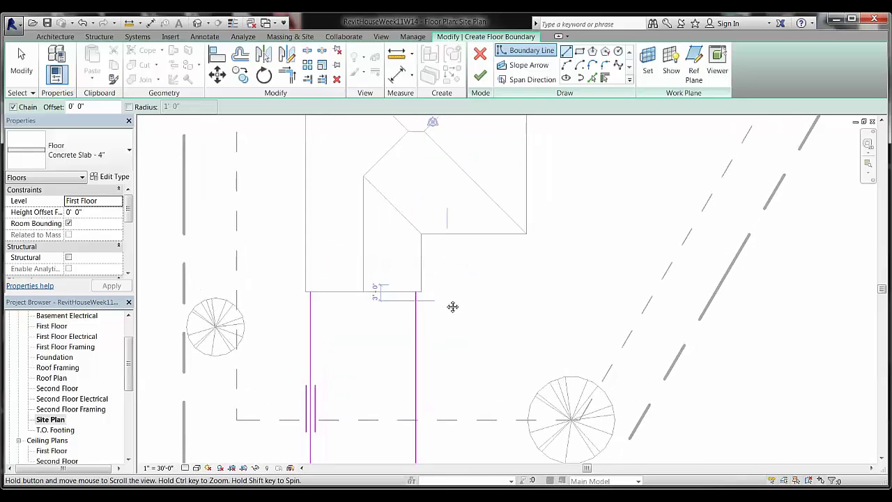
# Step: Sketch an L-shaped walkway outline from the house's south wall to the driveway's east edge, with its outer side about 20' long
pyautogui.click(423, 234)
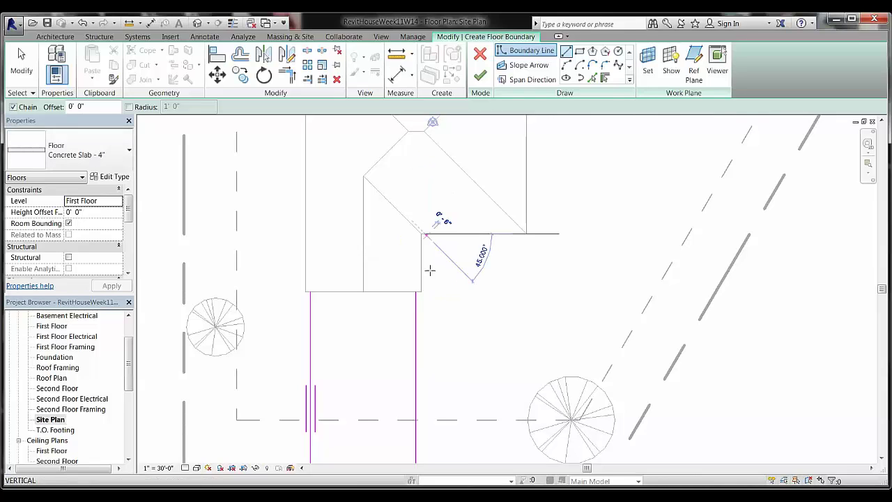
pyautogui.click(423, 321)
pyautogui.click(416, 320)
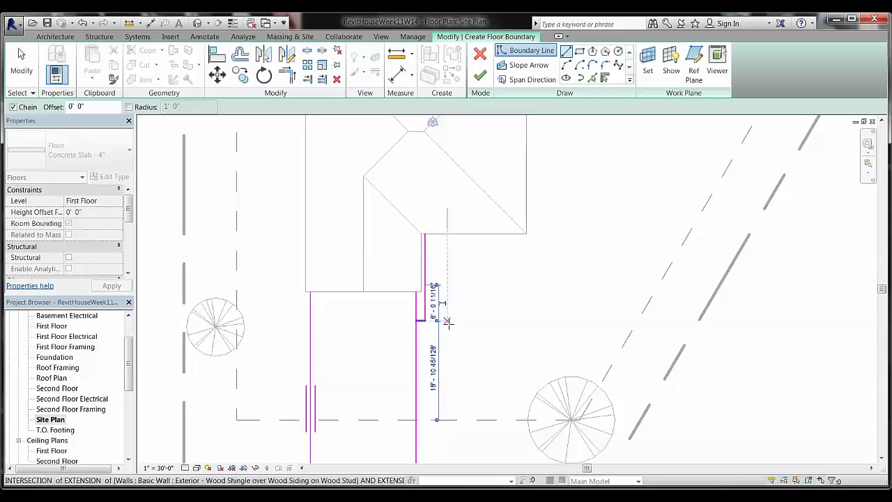
pyautogui.click(441, 235)
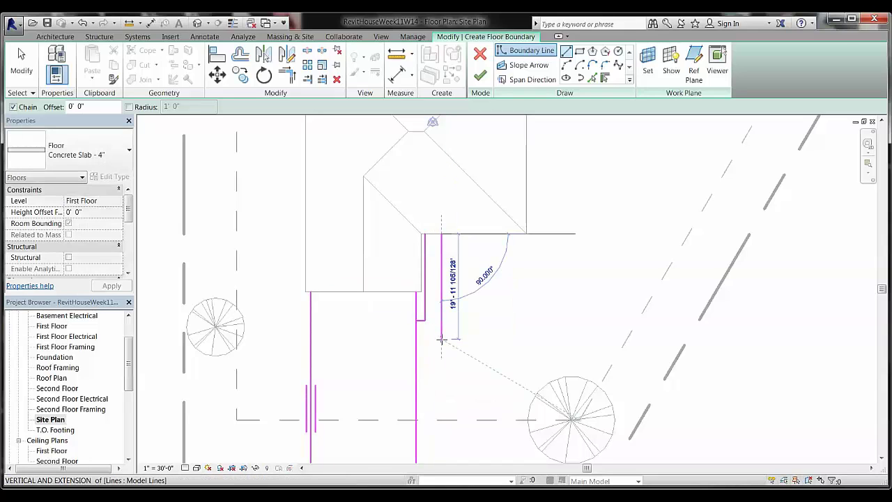
pyautogui.click(441, 340)
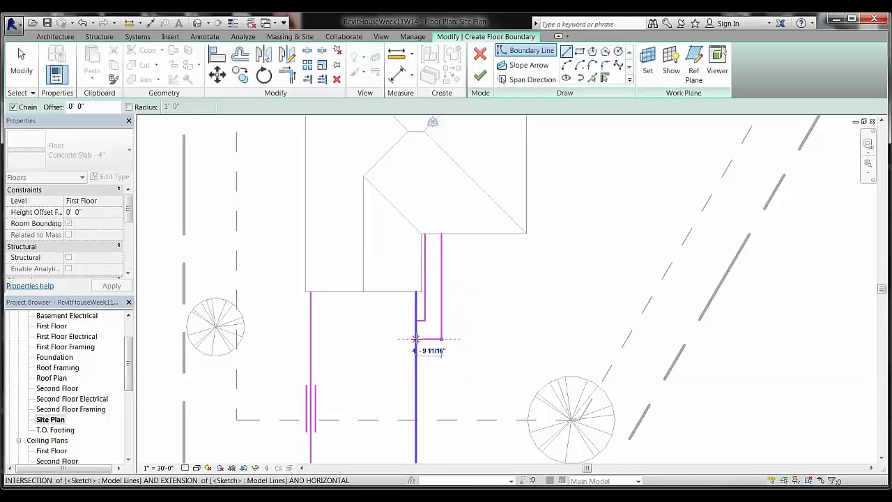
pyautogui.click(416, 339)
pyautogui.press('Escape')
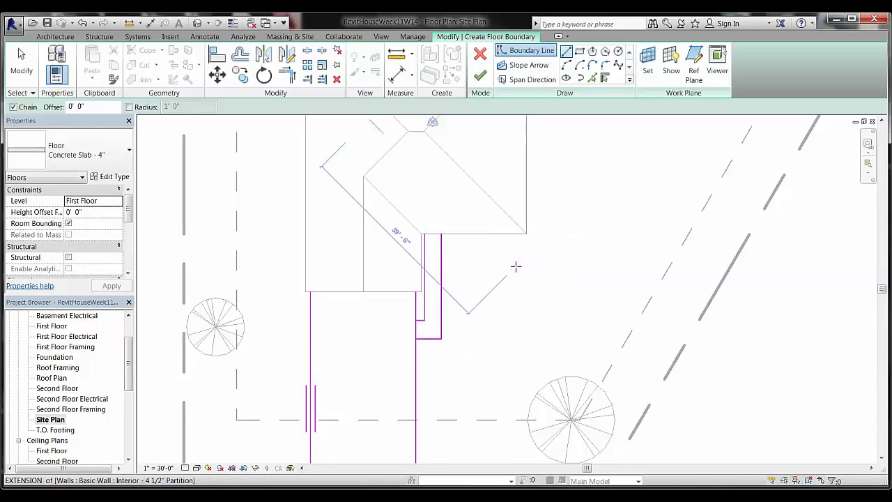
# Step: Close the driveway's north end with a 20' boundary line along the house wall between its west and east edges
pyautogui.scroll(3, 384, 304)
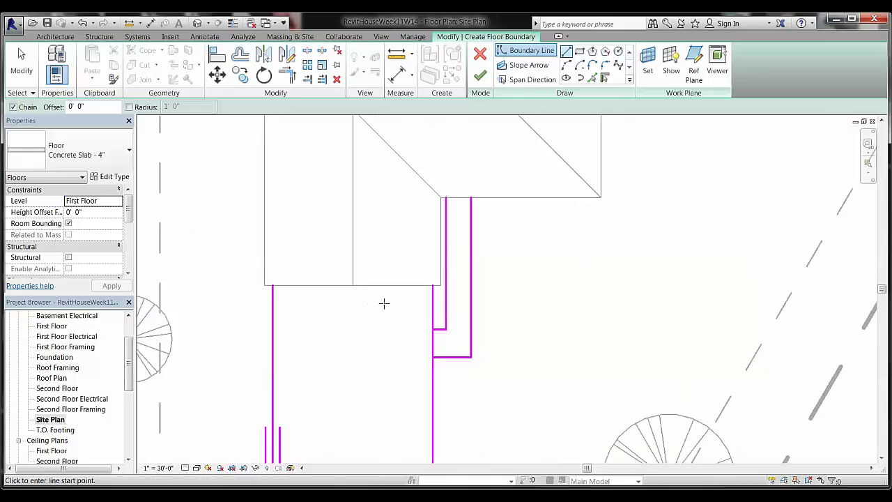
pyautogui.click(256, 283)
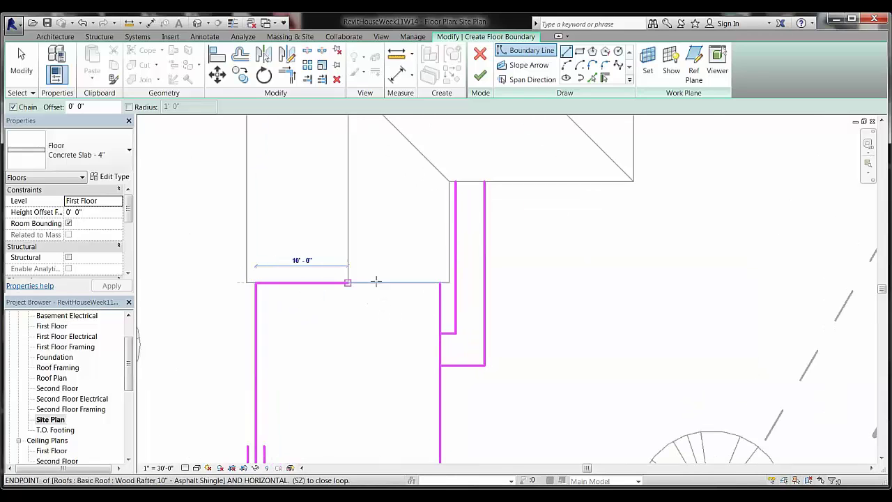
pyautogui.click(440, 283)
pyautogui.press('Escape')
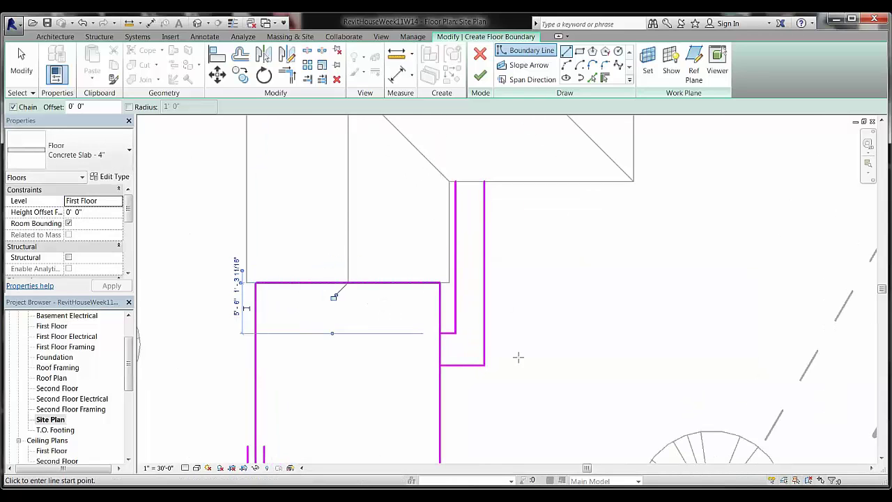
pyautogui.press('Escape')
# Step: Shorten the driveway's east edge down to the walkway's outer corner, unjoining the elements it was connected to
pyautogui.click(442, 355)
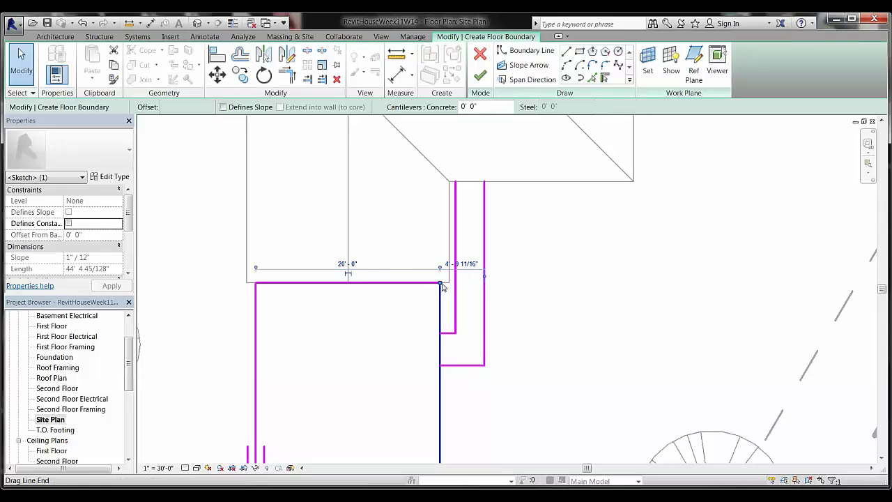
pyautogui.moveTo(441, 284); pyautogui.dragTo(439, 364)
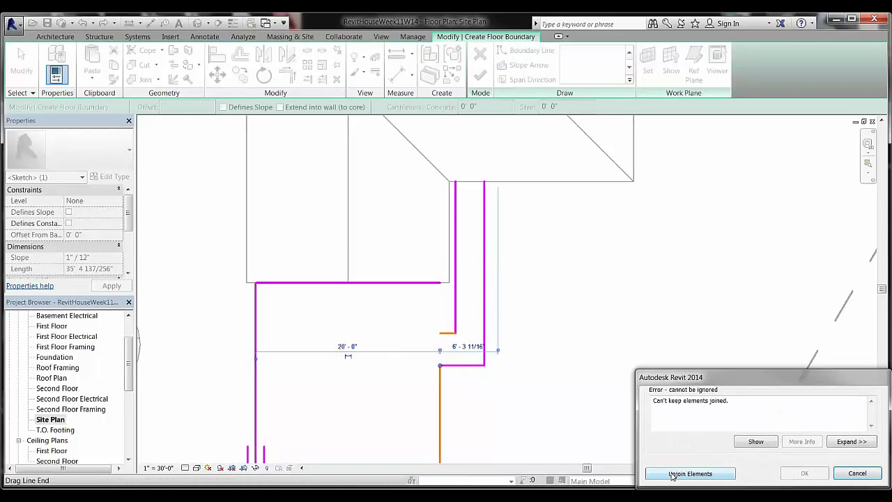
pyautogui.click(687, 475)
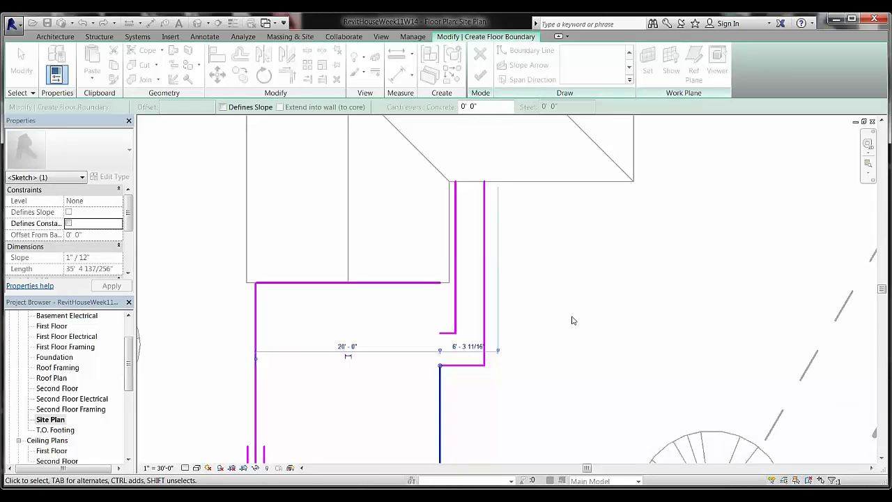
pyautogui.click(422, 337)
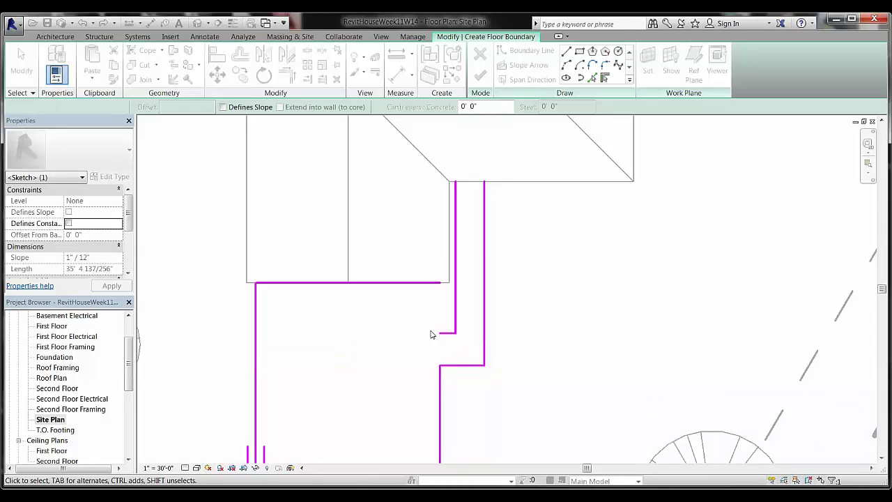
# Step: Connect the walkway's inner edge to the driveway's northeast corner and close the walkway's north end along the house wall
pyautogui.click(566, 52)
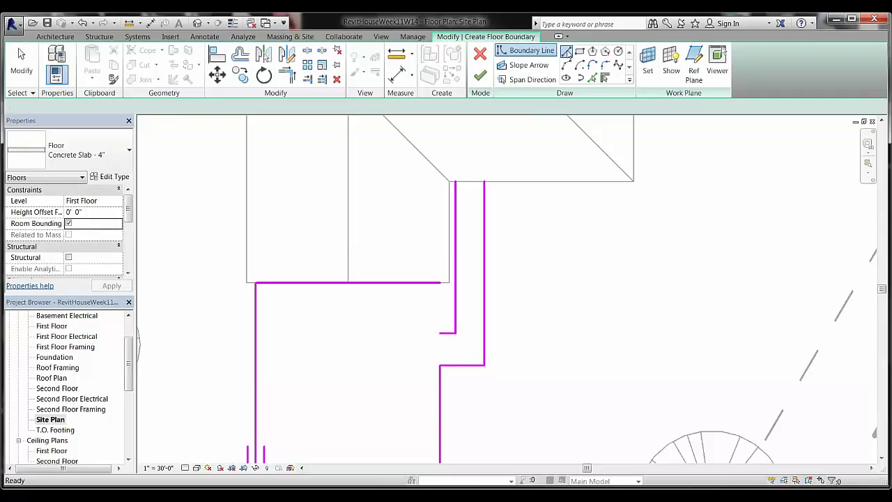
pyautogui.click(439, 333)
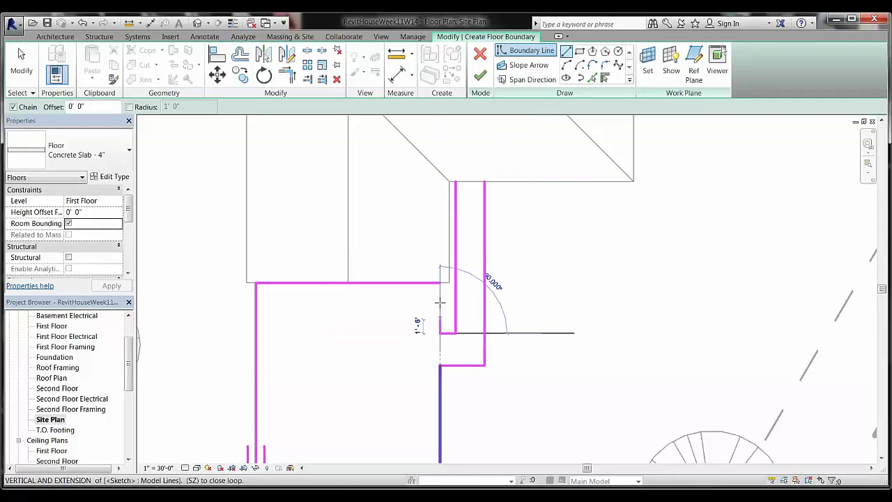
pyautogui.click(439, 282)
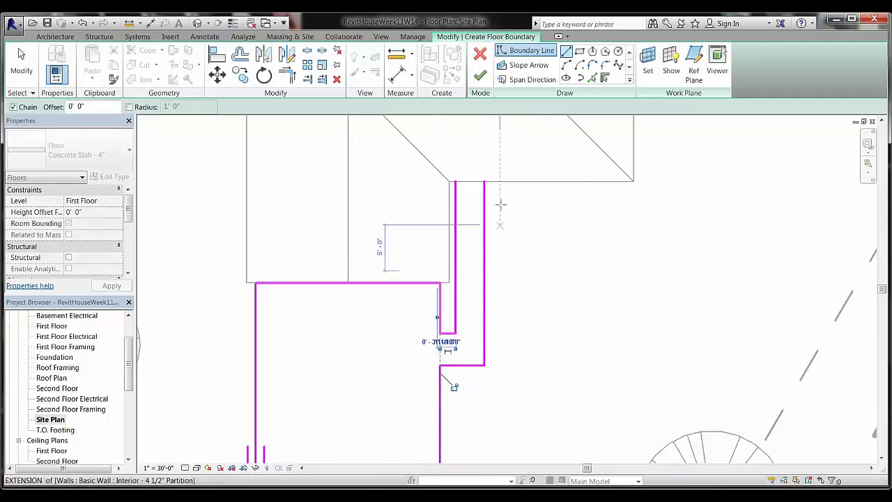
pyautogui.click(484, 182)
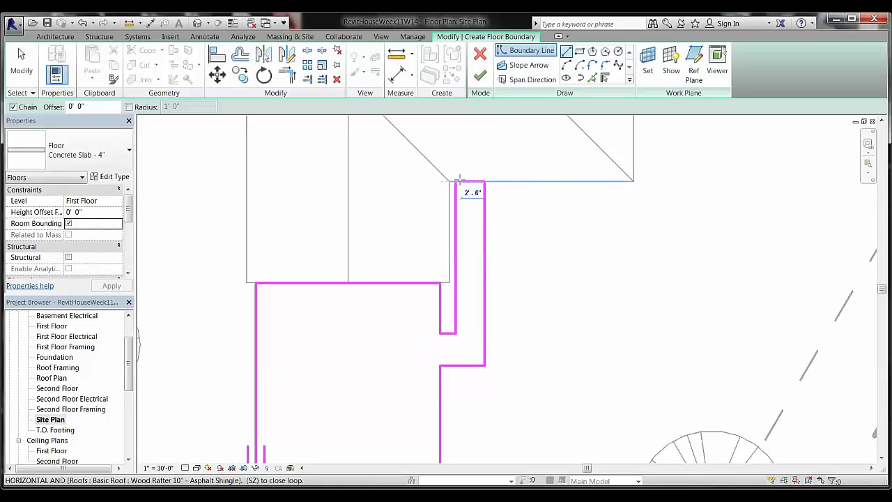
pyautogui.click(455, 181)
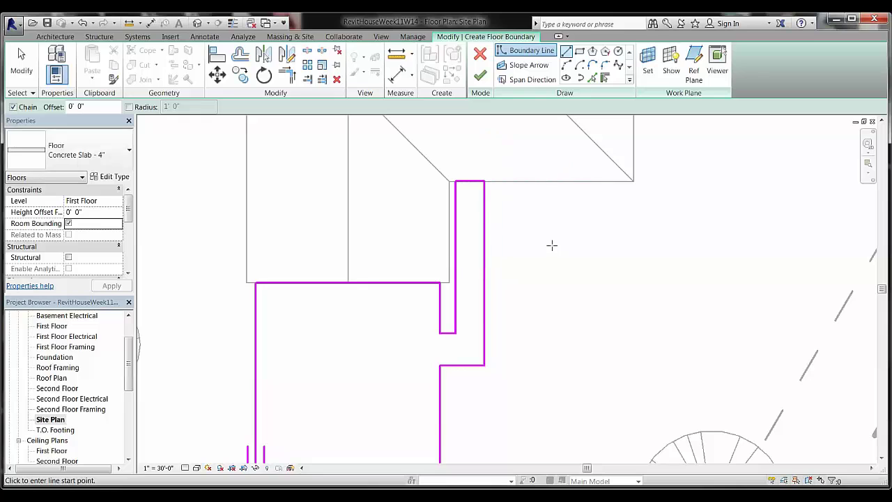
pyautogui.press('Escape')
# Step: Keep the Concrete Slab - 4" type, finish the driveway and walkway floor, and deselect it
pyautogui.moveTo(549, 263); pyautogui.dragTo(538, 225, button='middle')
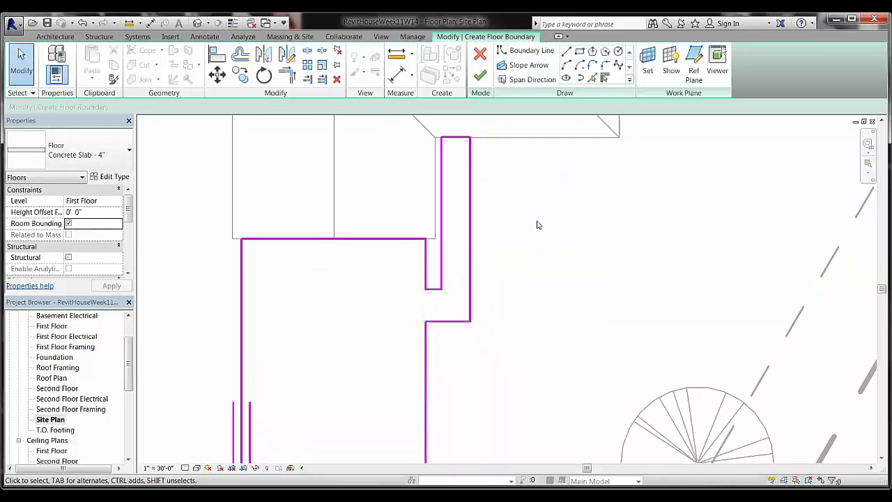
pyautogui.scroll(-2, 553, 253)
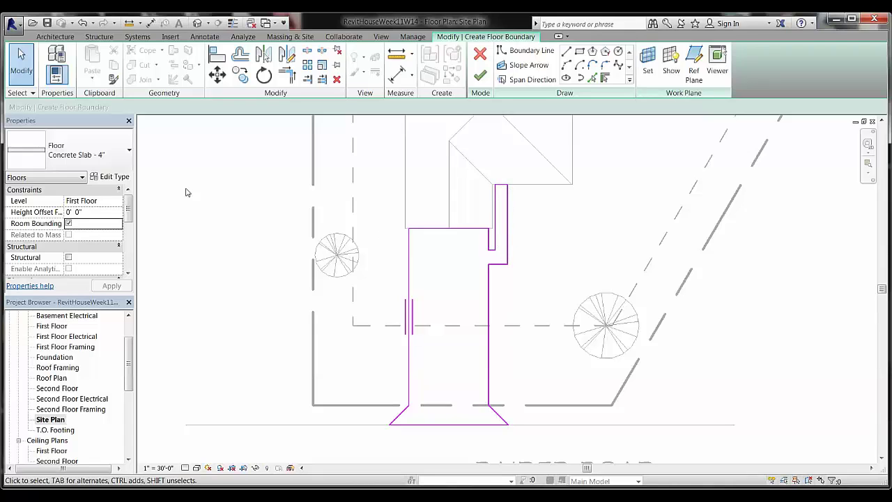
pyautogui.click(116, 159)
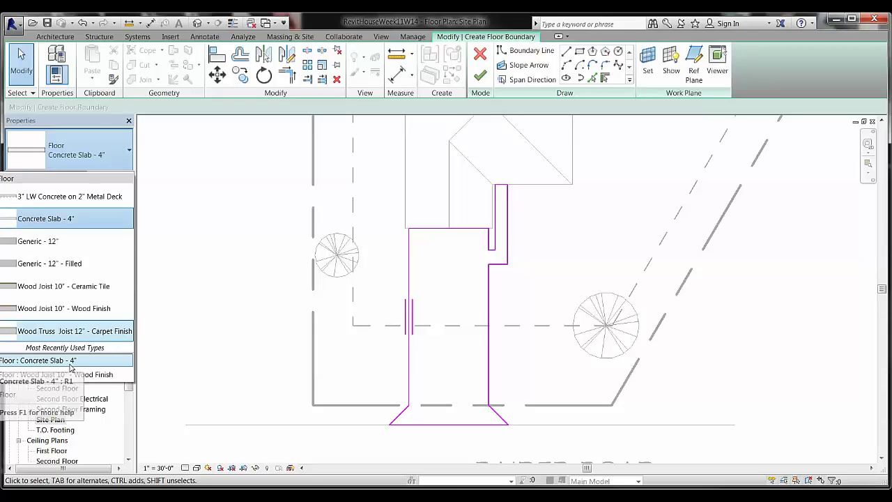
pyautogui.click(65, 223)
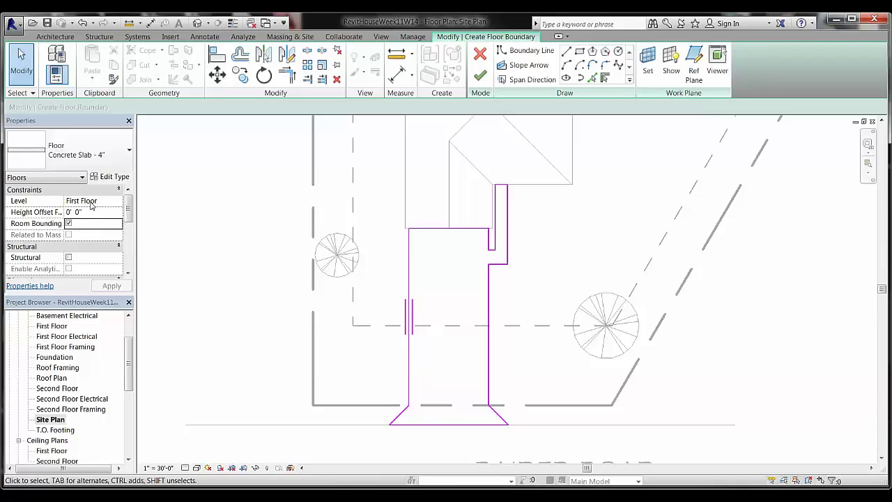
pyautogui.click(481, 76)
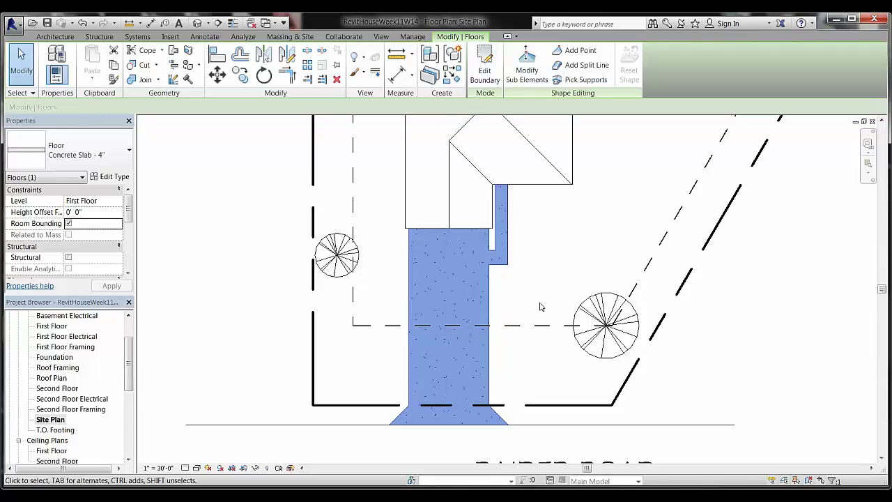
pyautogui.click(501, 296)
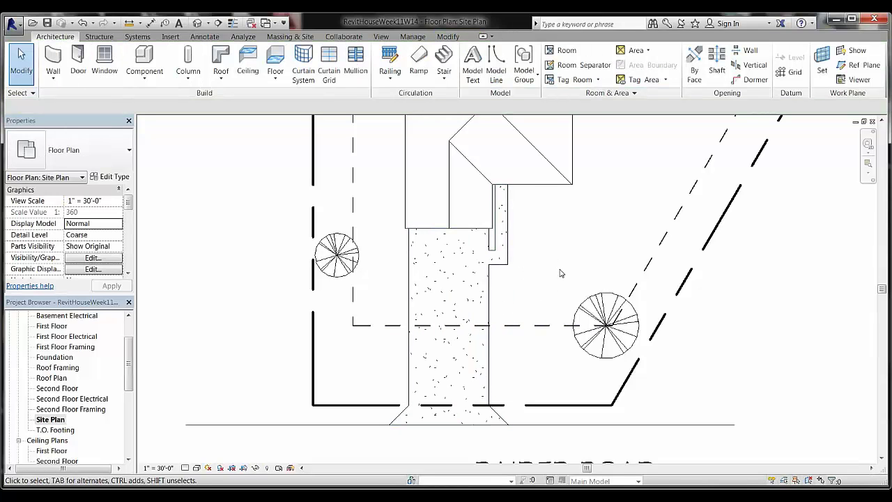
# Step: Start a new floor of type Wood Joist 10" - Wood Finish using straight boundary lines for the house's northeast corner
pyautogui.scroll(-2, 558, 282)
pyautogui.moveTo(551, 249); pyautogui.dragTo(504, 299, button='middle')
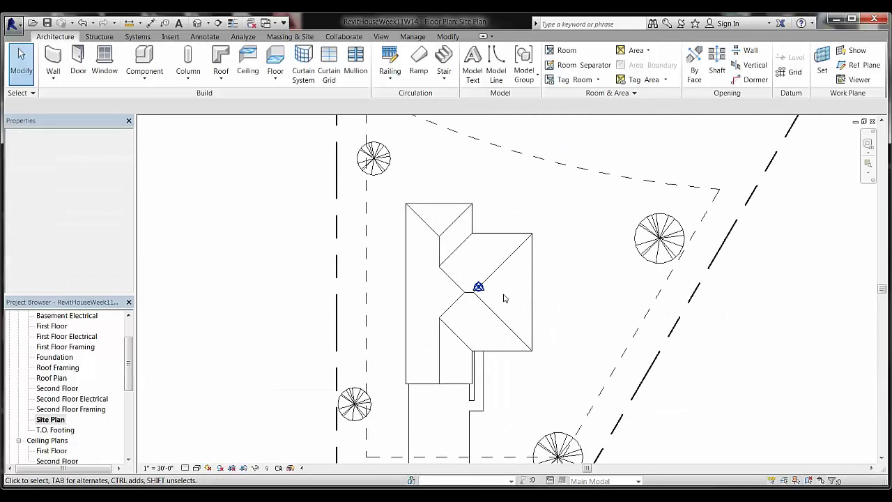
pyautogui.scroll(5, 504, 216)
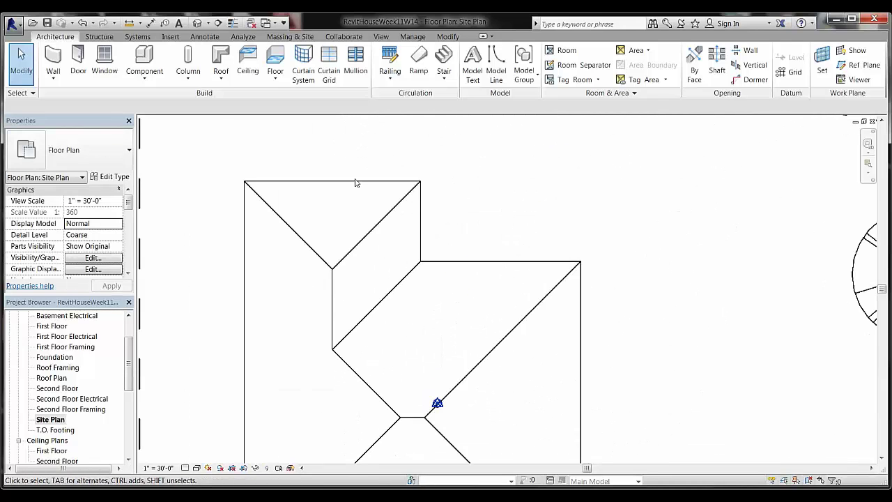
pyautogui.click(275, 56)
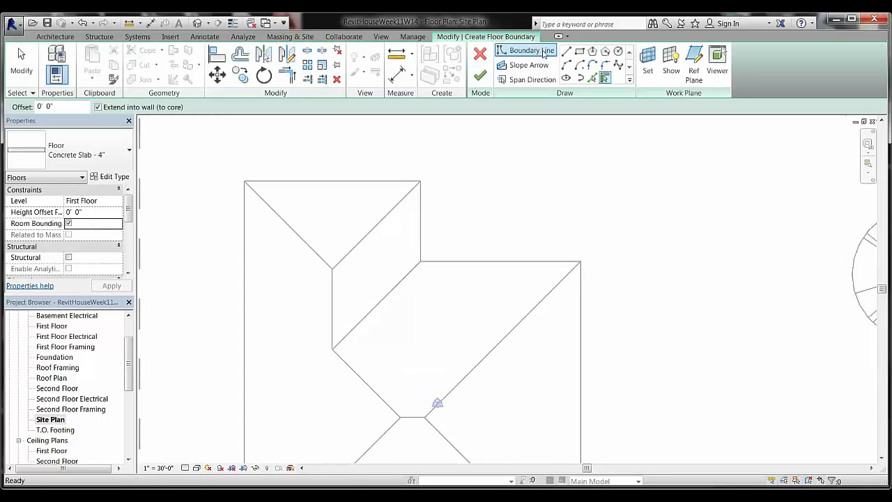
pyautogui.click(567, 53)
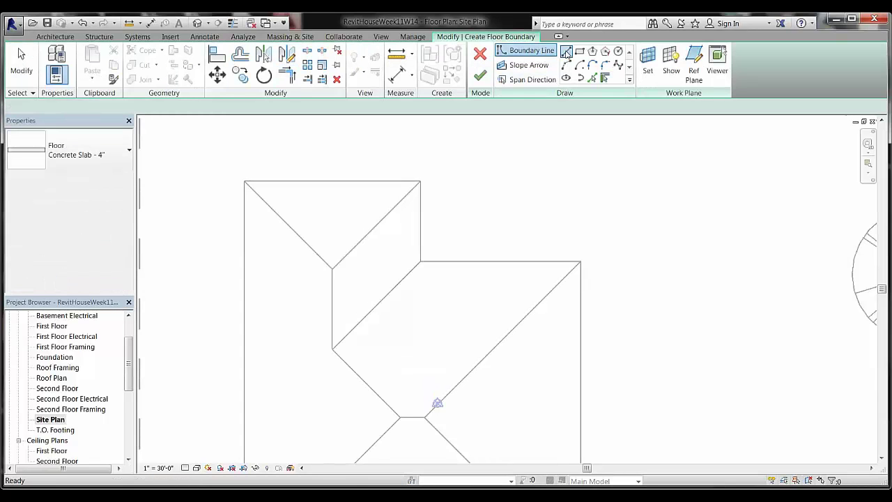
pyautogui.click(110, 151)
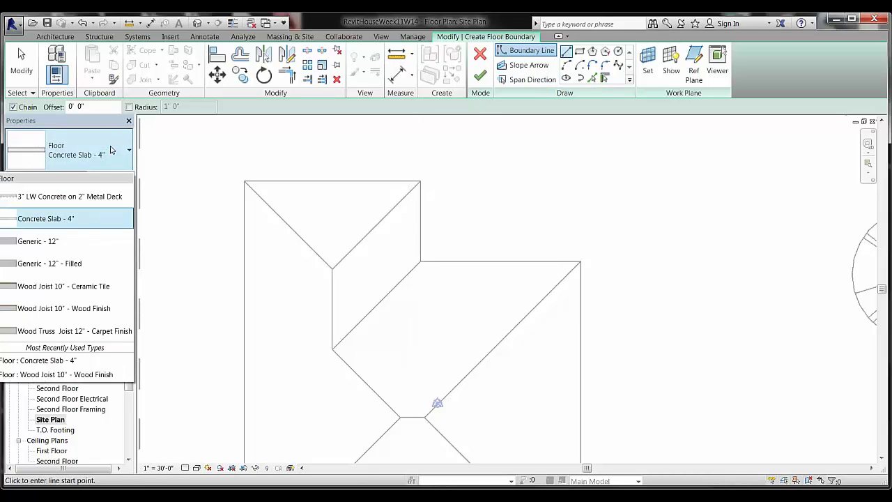
pyautogui.click(82, 313)
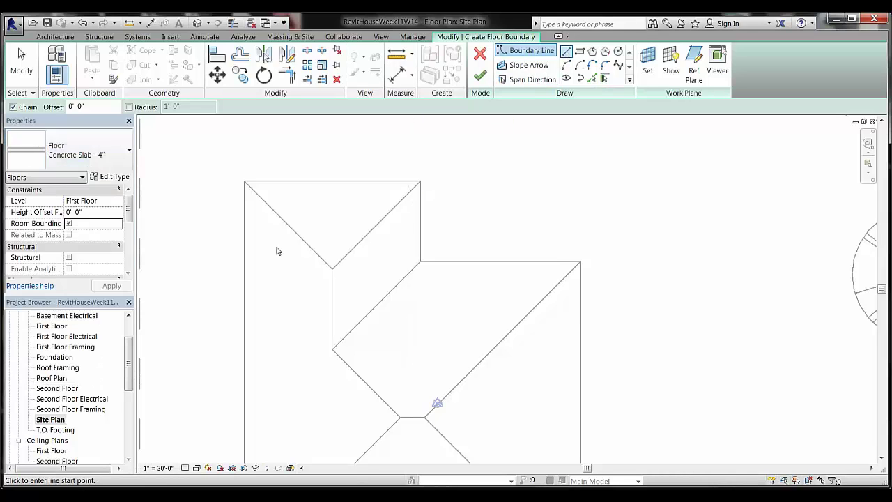
# Step: Sketch the deck's north edge about 23'-6" eastward from the north wing's northeast roof corner and end the chain
pyautogui.click(421, 181)
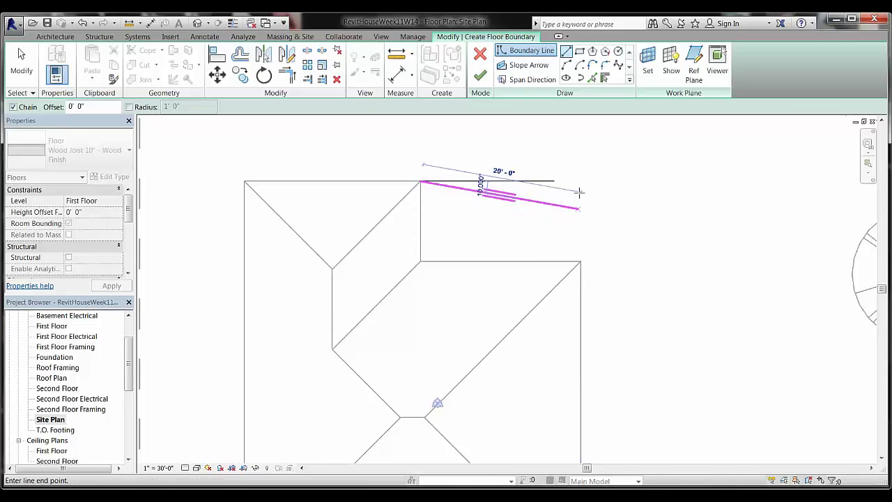
pyautogui.click(609, 180)
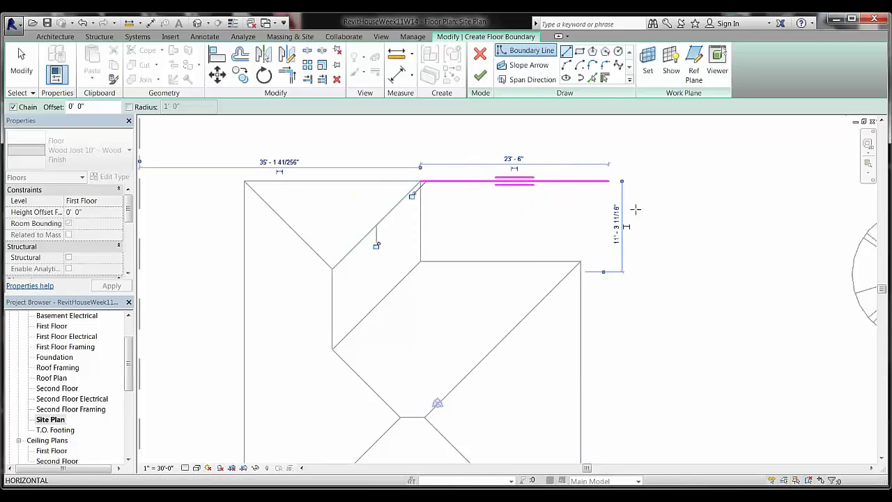
pyautogui.press('Escape')
pyautogui.press('Escape')
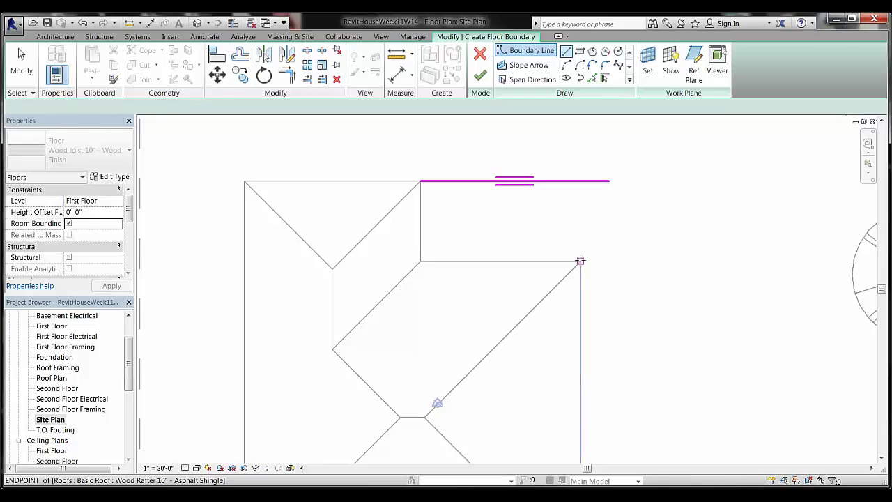
# Step: Sketch the deck's 10'-0" east edge, 20'-0" south edge along the roof line, and west edge up to the north edge, ending the line command
pyautogui.click(581, 261)
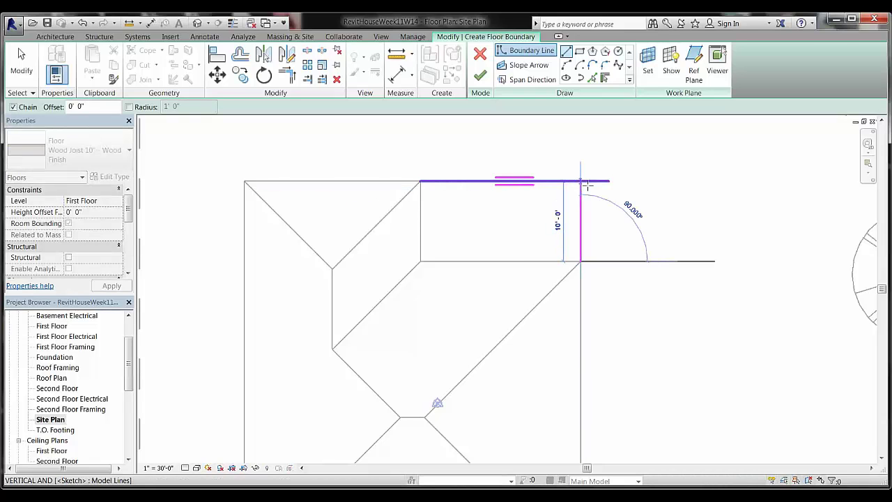
pyautogui.click(581, 182)
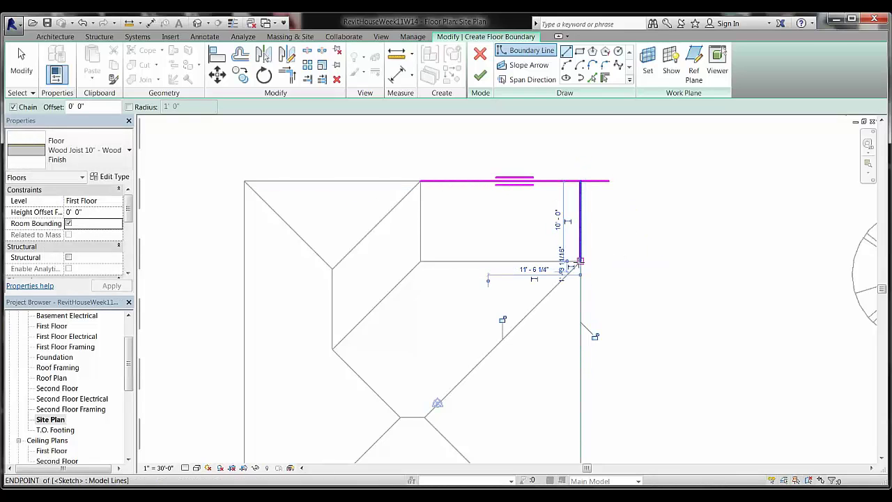
pyautogui.click(581, 262)
pyautogui.click(420, 261)
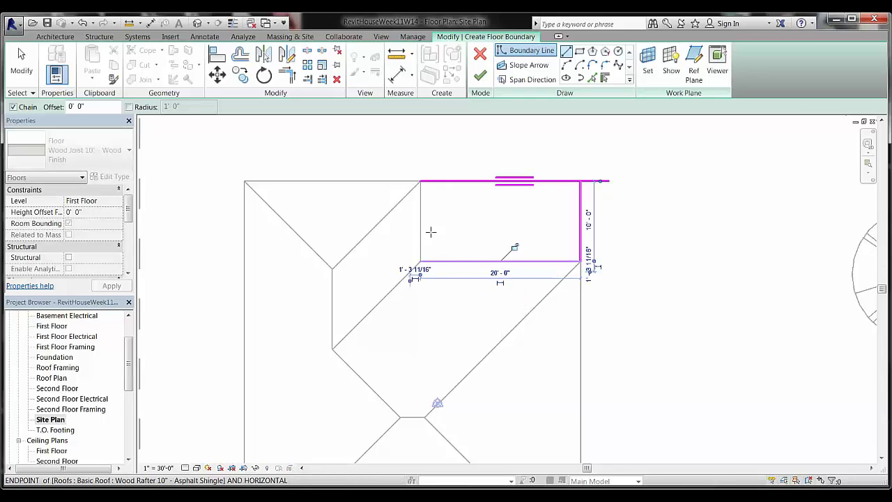
pyautogui.click(425, 182)
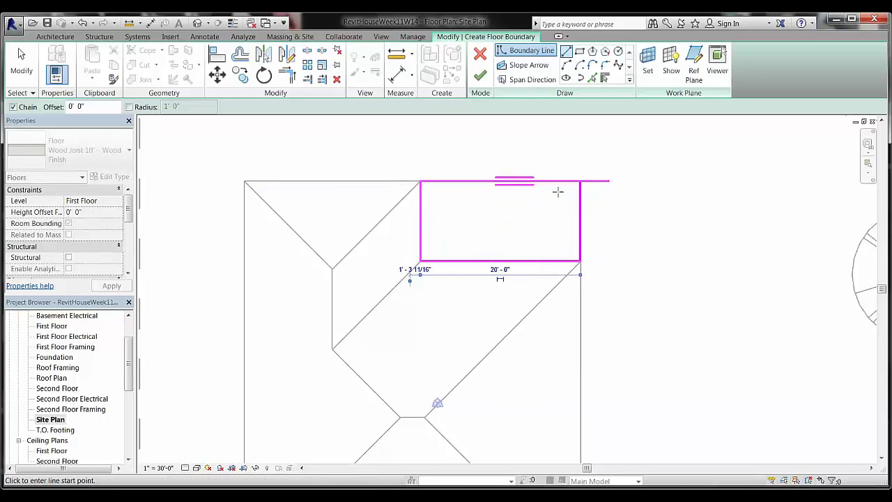
pyautogui.press('Escape')
# Step: Shorten the deck's north boundary line so its east end meets the top of the east edge, and deselect it
pyautogui.click(608, 183)
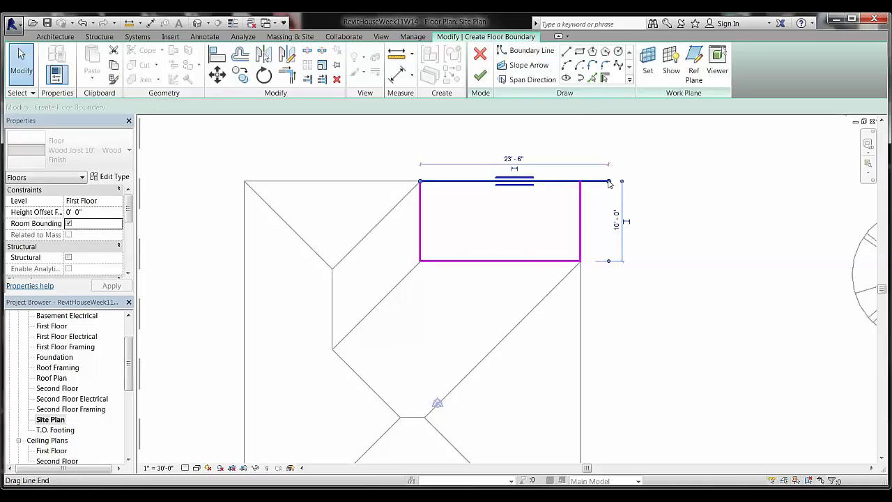
pyautogui.moveTo(609, 181); pyautogui.dragTo(580, 182)
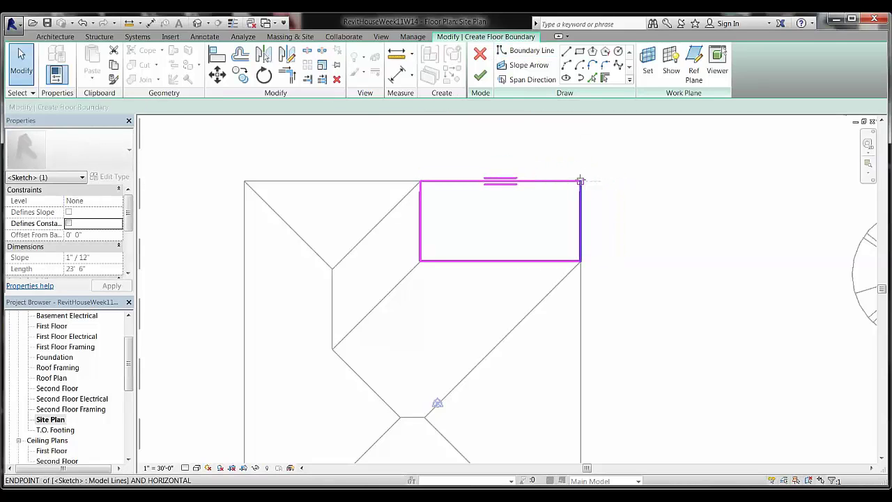
pyautogui.click(639, 239)
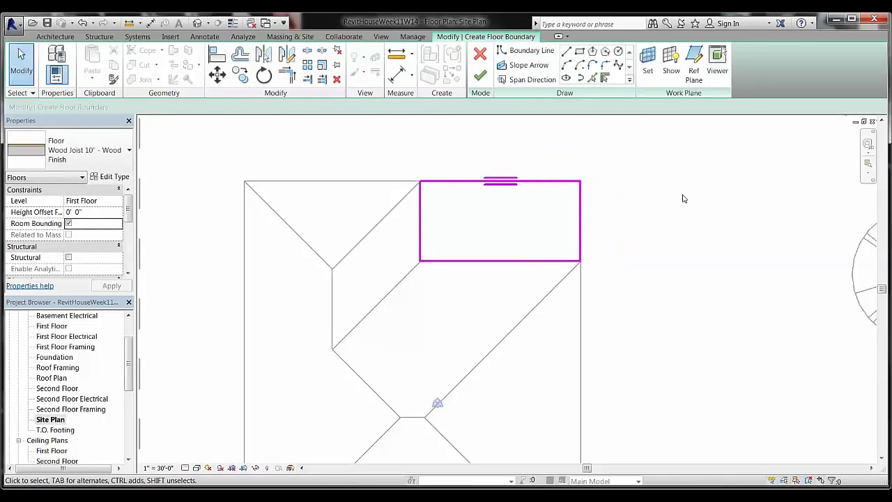
# Step: Finish the wood deck floor sketch and deselect the deck
pyautogui.click(479, 80)
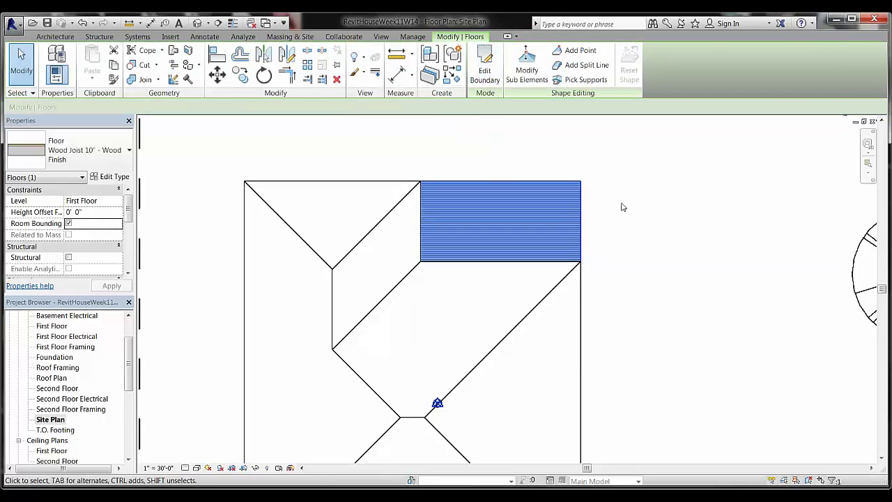
pyautogui.click(646, 217)
pyautogui.scroll(-4, 648, 209)
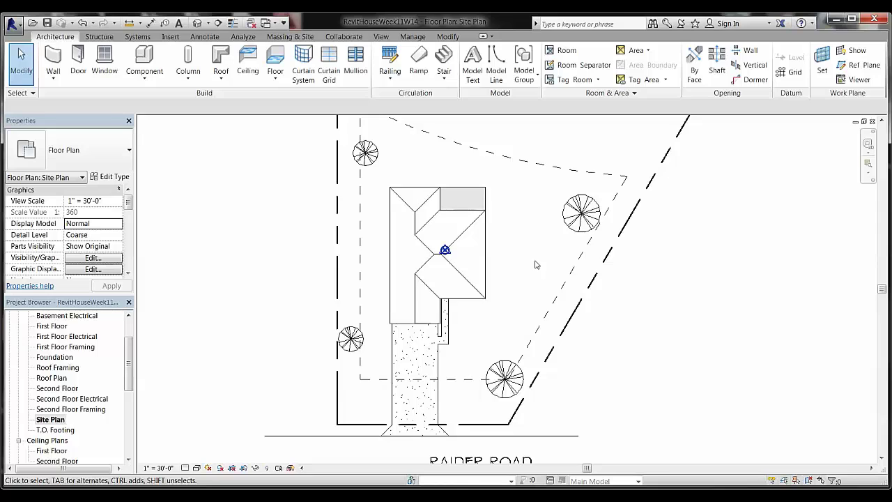
pyautogui.scroll(-2, 533, 261)
pyautogui.moveTo(533, 260); pyautogui.dragTo(527, 288, button='middle')
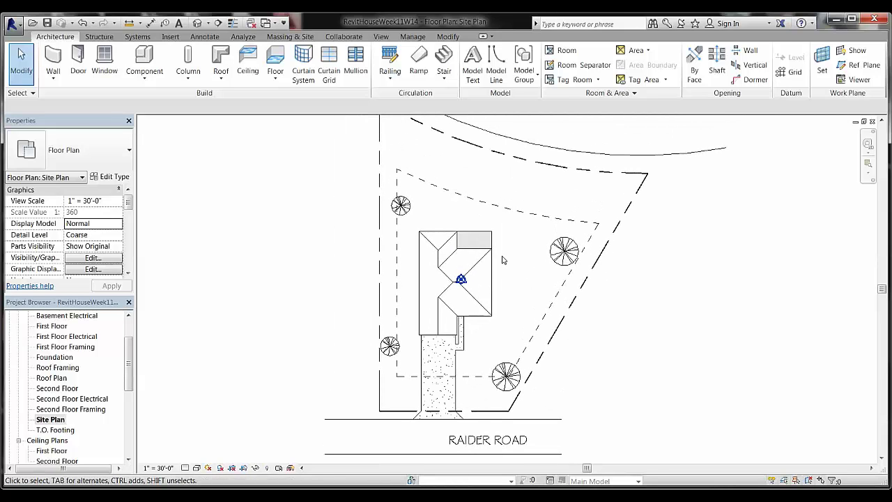